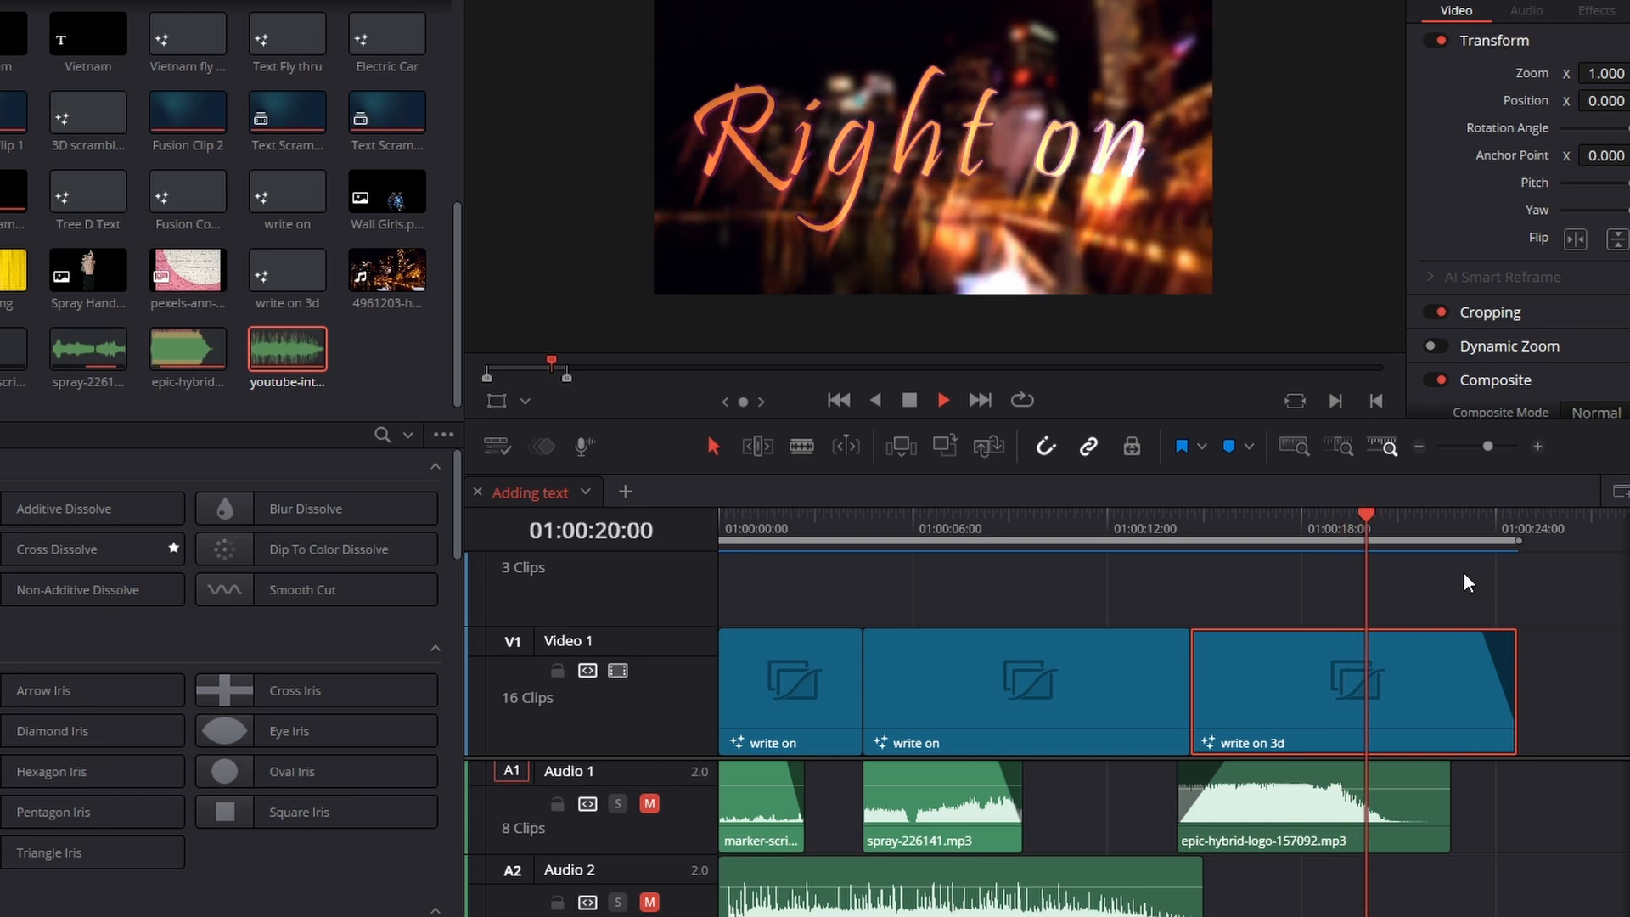
Step: Play back the finished write-on title clips on the timeline, starting at the second clip
{"action": "left_click_drag", "start_coordinate": [1070, 539], "coordinate": [905, 537]}
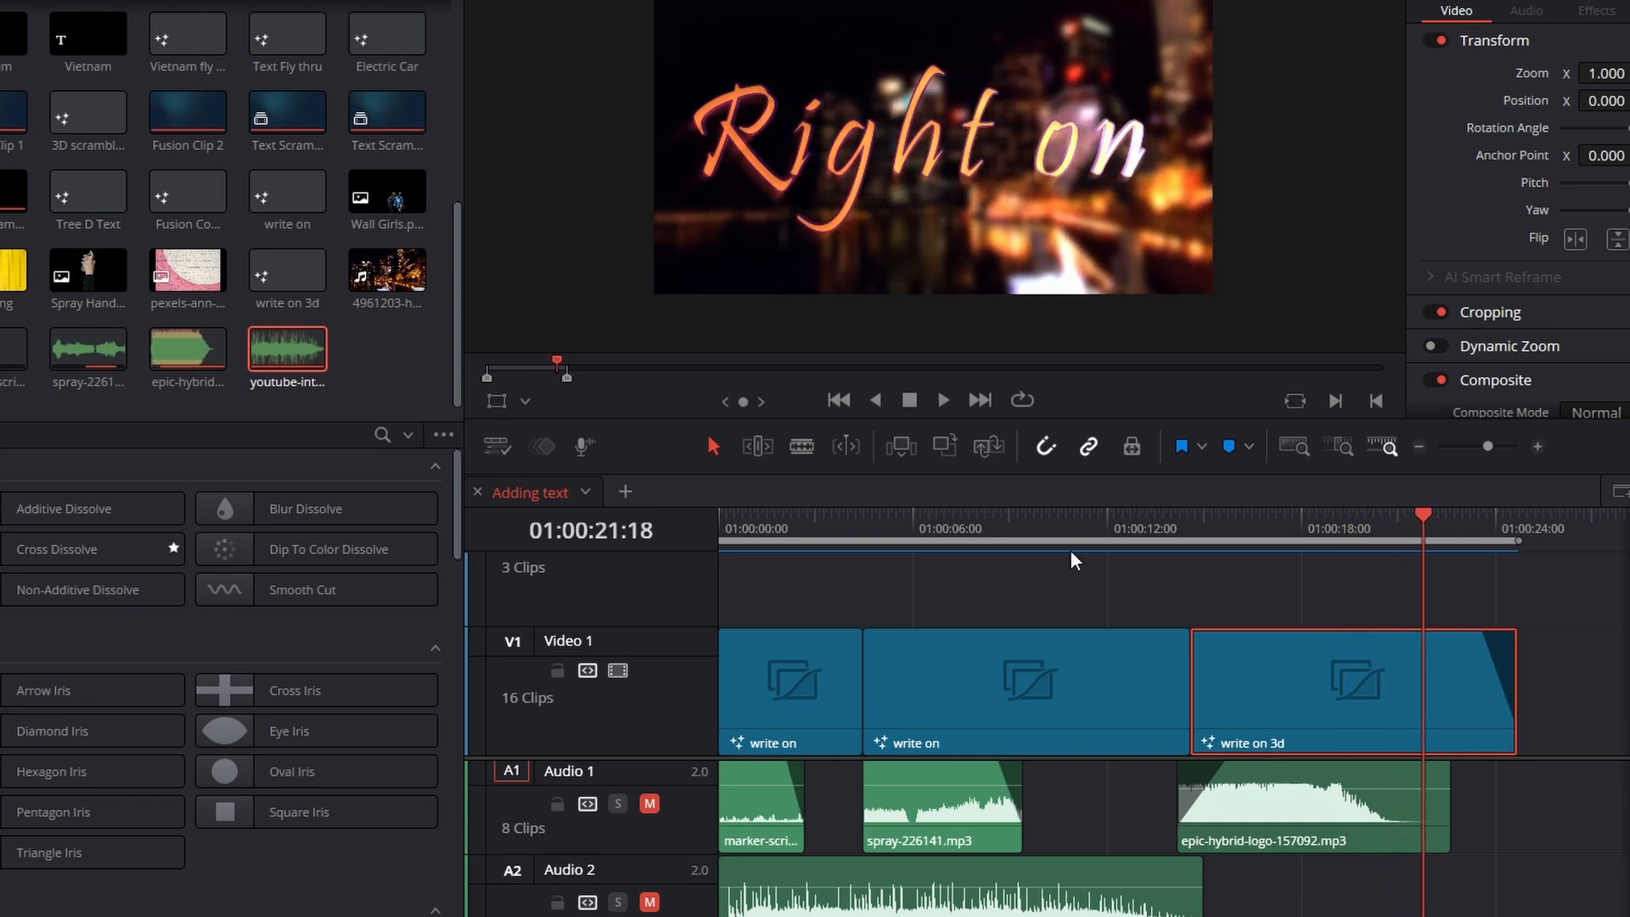
{"action": "left_click_drag", "start_coordinate": [513, 142], "coordinate": [396, 139]}
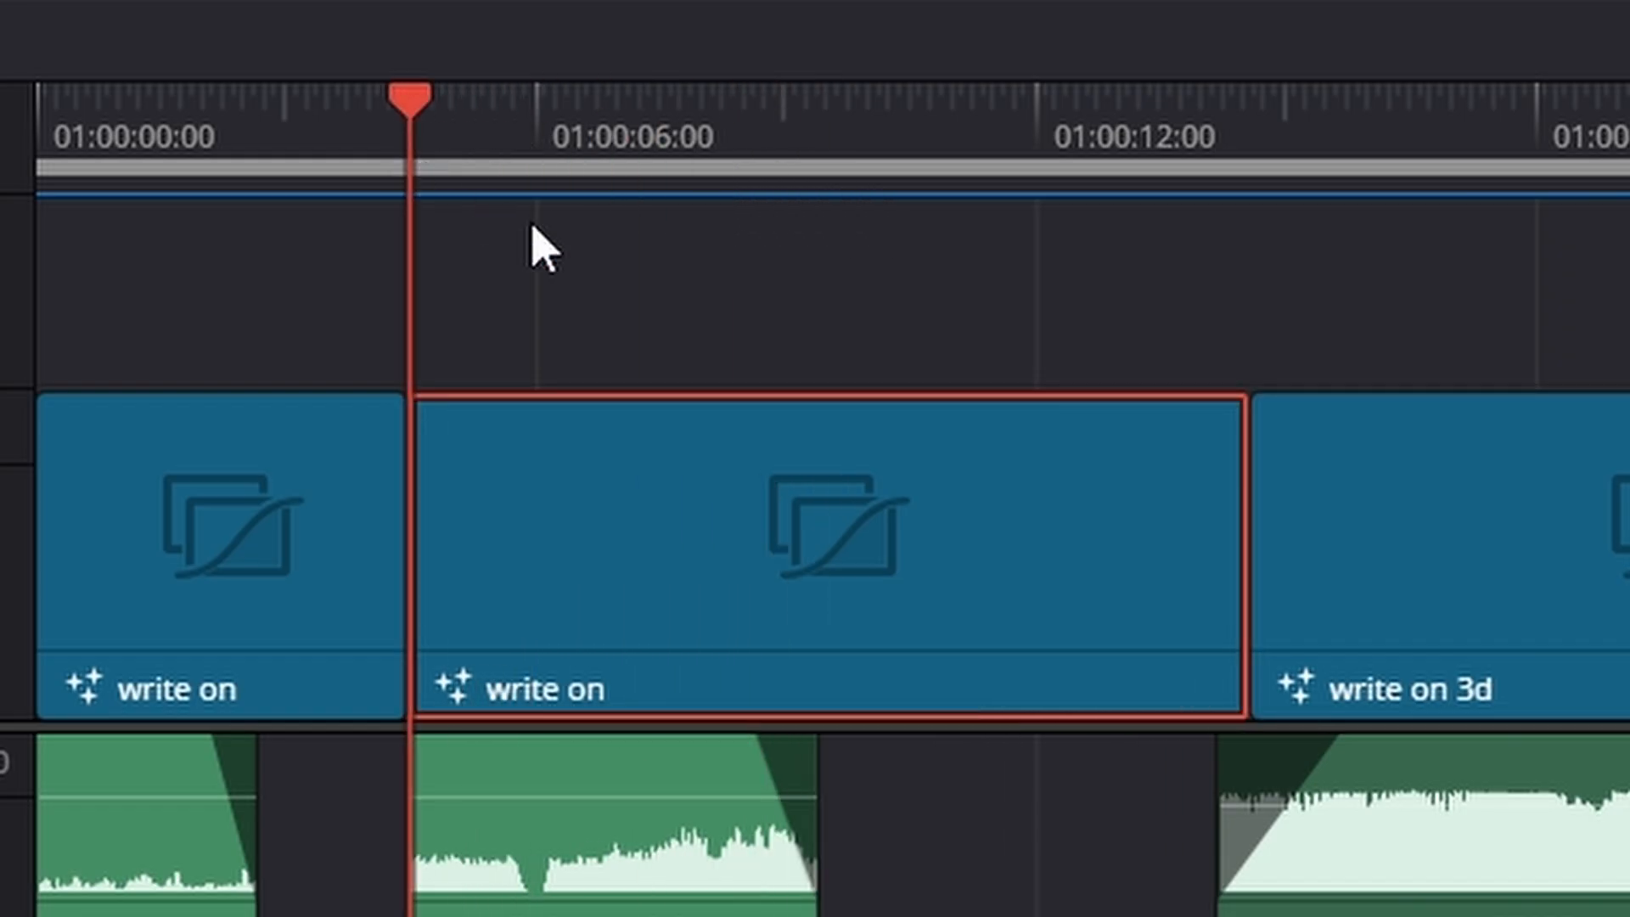
{"action": "key", "text": "space"}
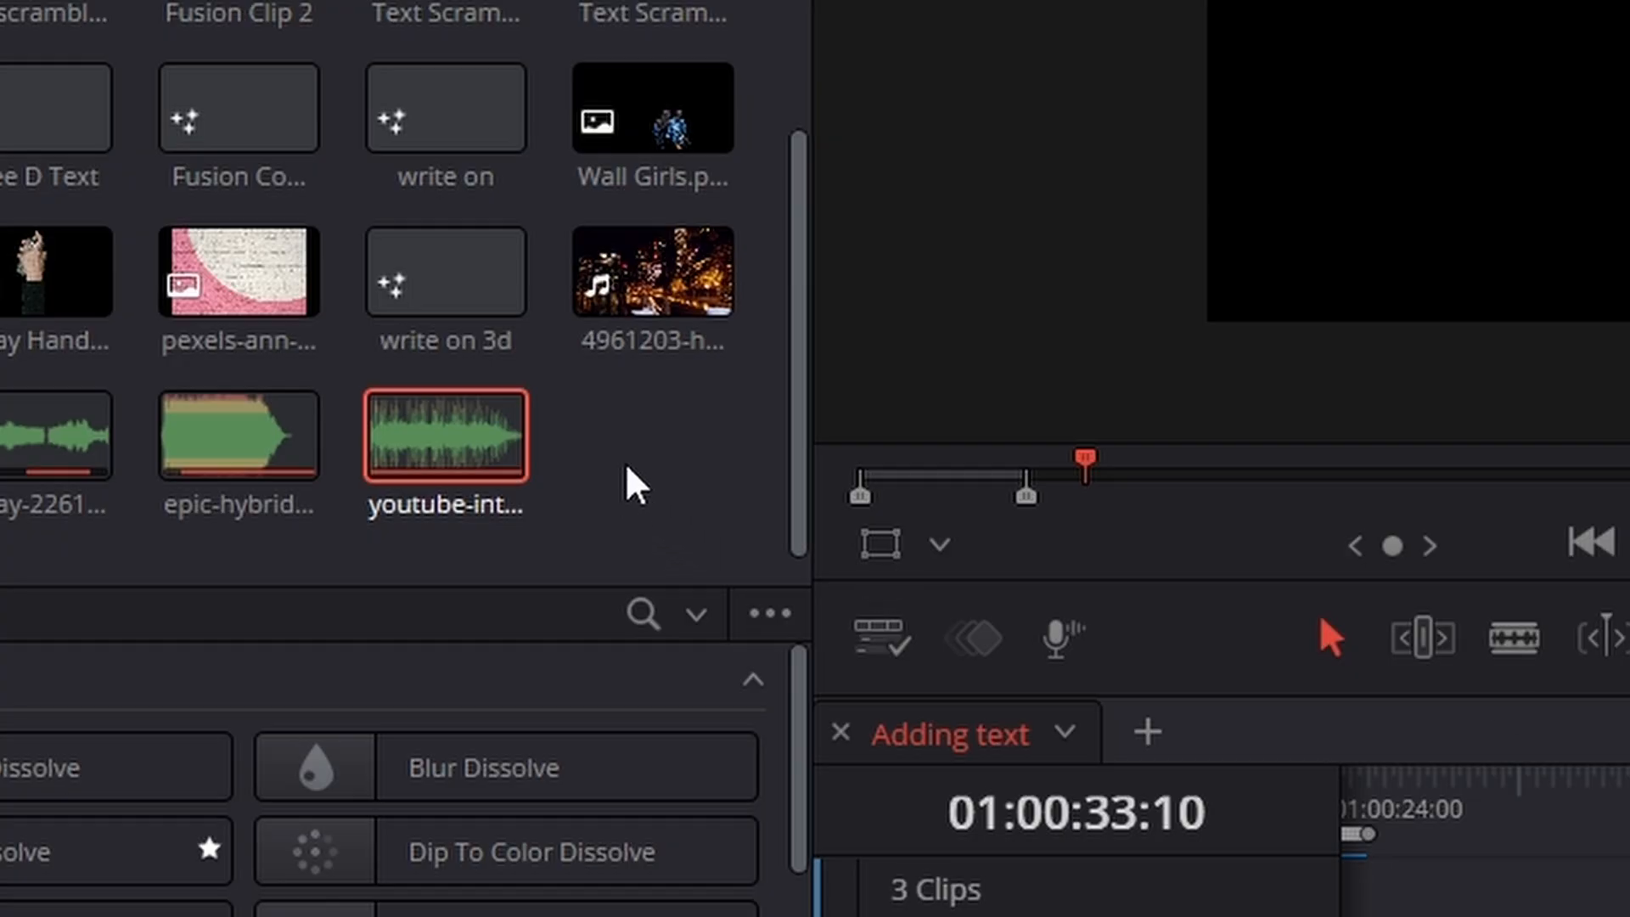
Step: Create a new Fusion composition clip named "Write on man" in the media pool
{"action": "left_click", "coordinate": [632, 482]}
{"action": "right_click", "coordinate": [628, 465]}
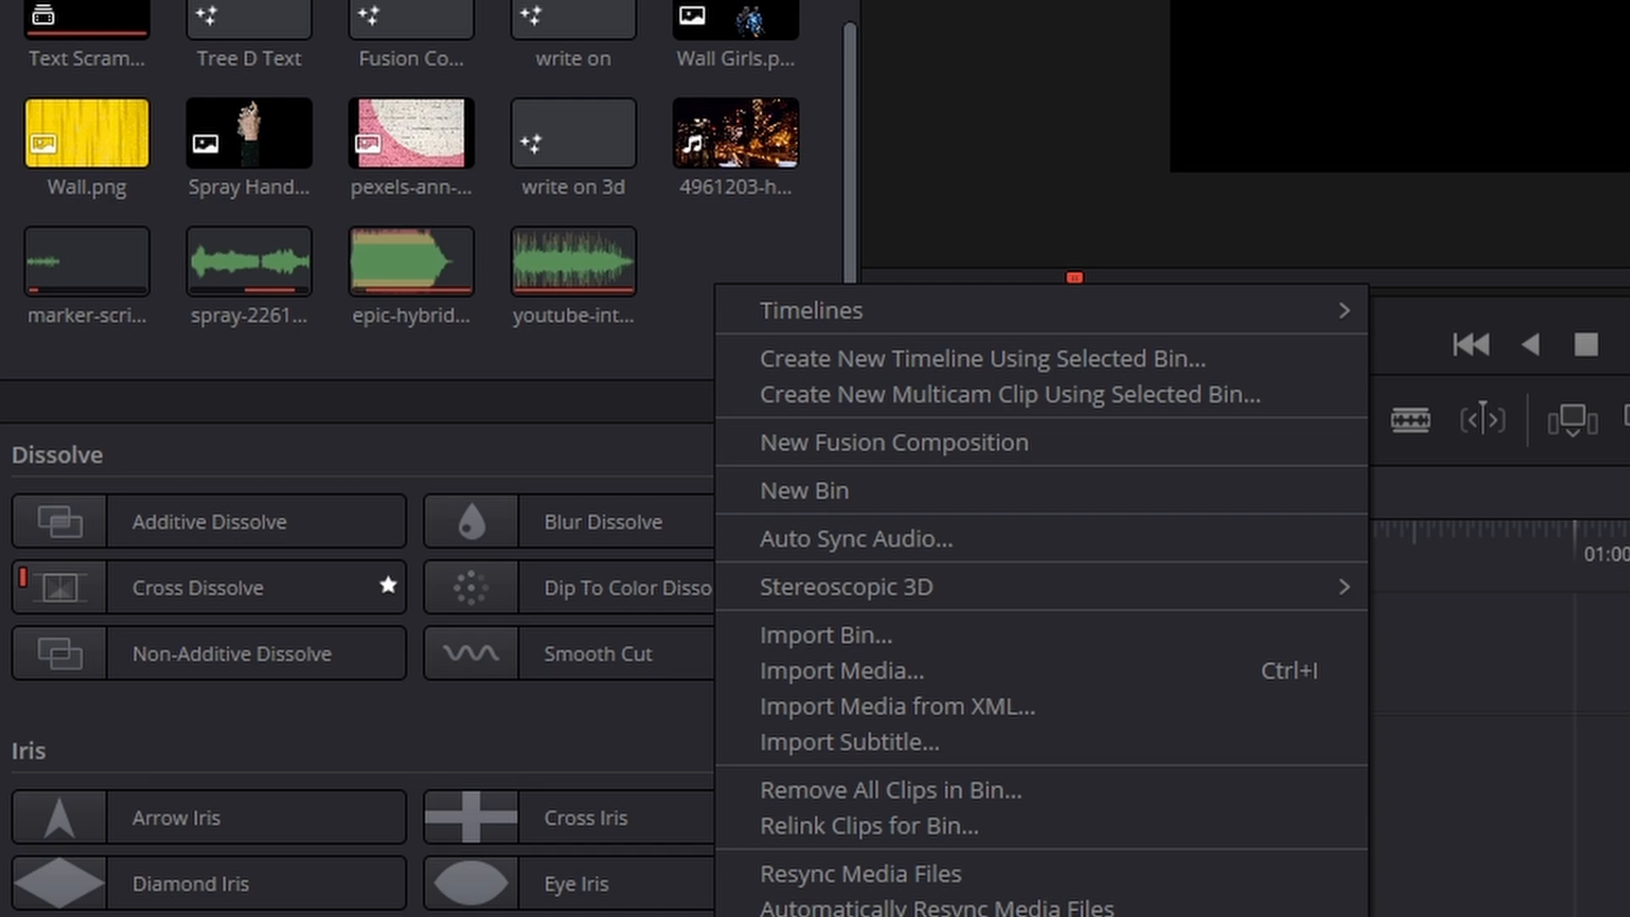
{"action": "left_click", "coordinate": [712, 280]}
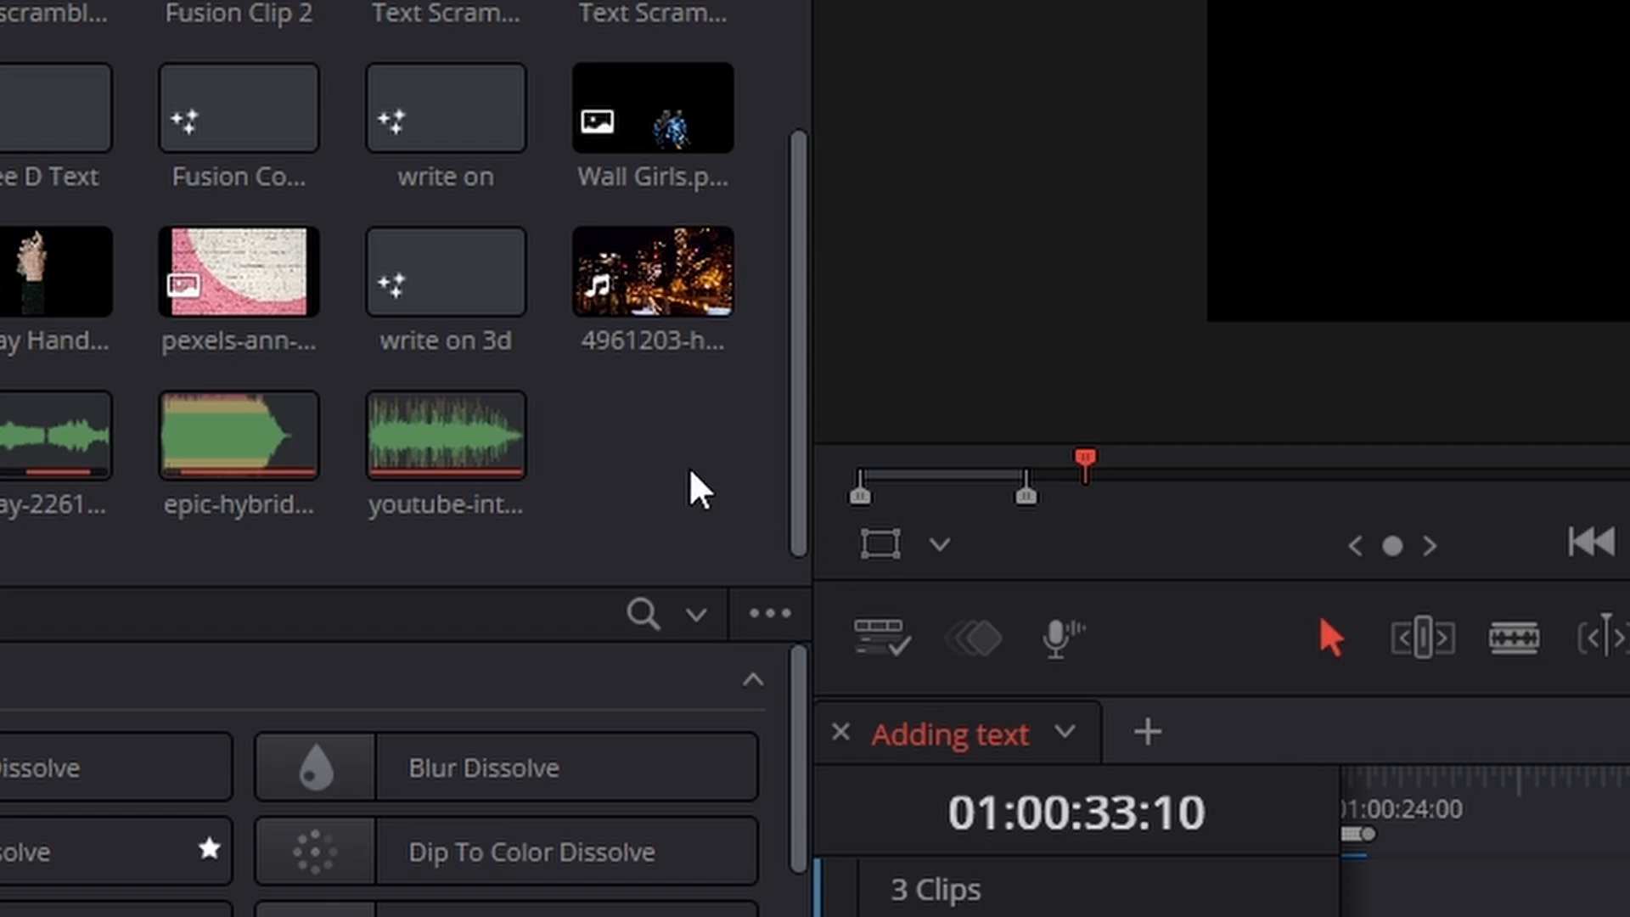
{"action": "right_click", "coordinate": [698, 488]}
{"action": "left_click", "coordinate": [909, 670]}
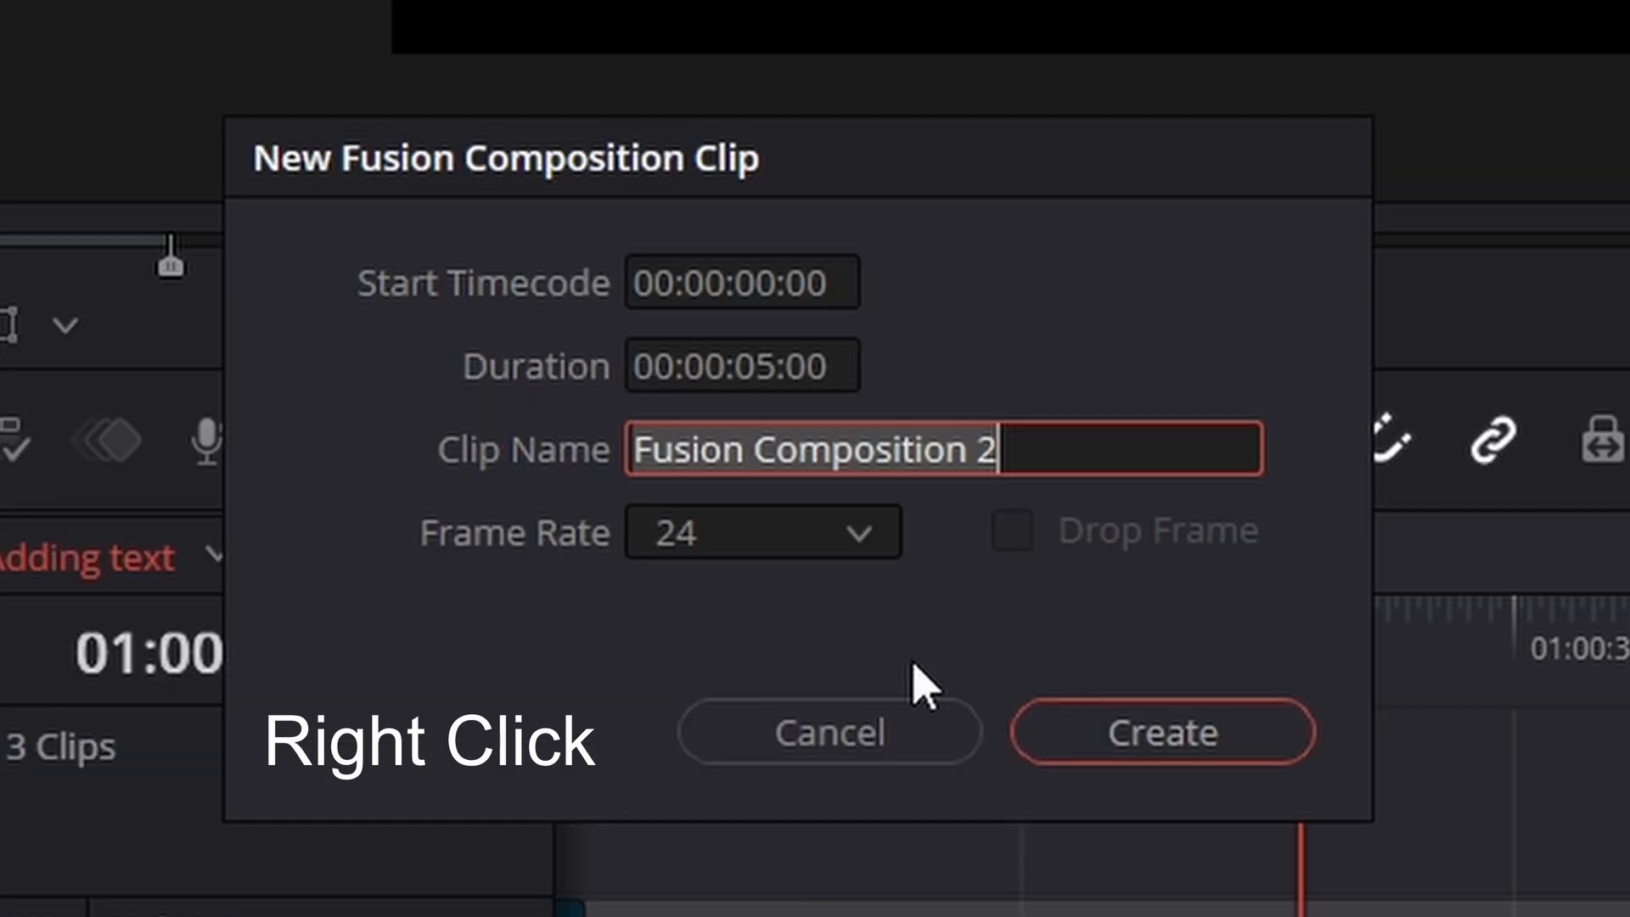
{"action": "key", "text": "BackSpace"}
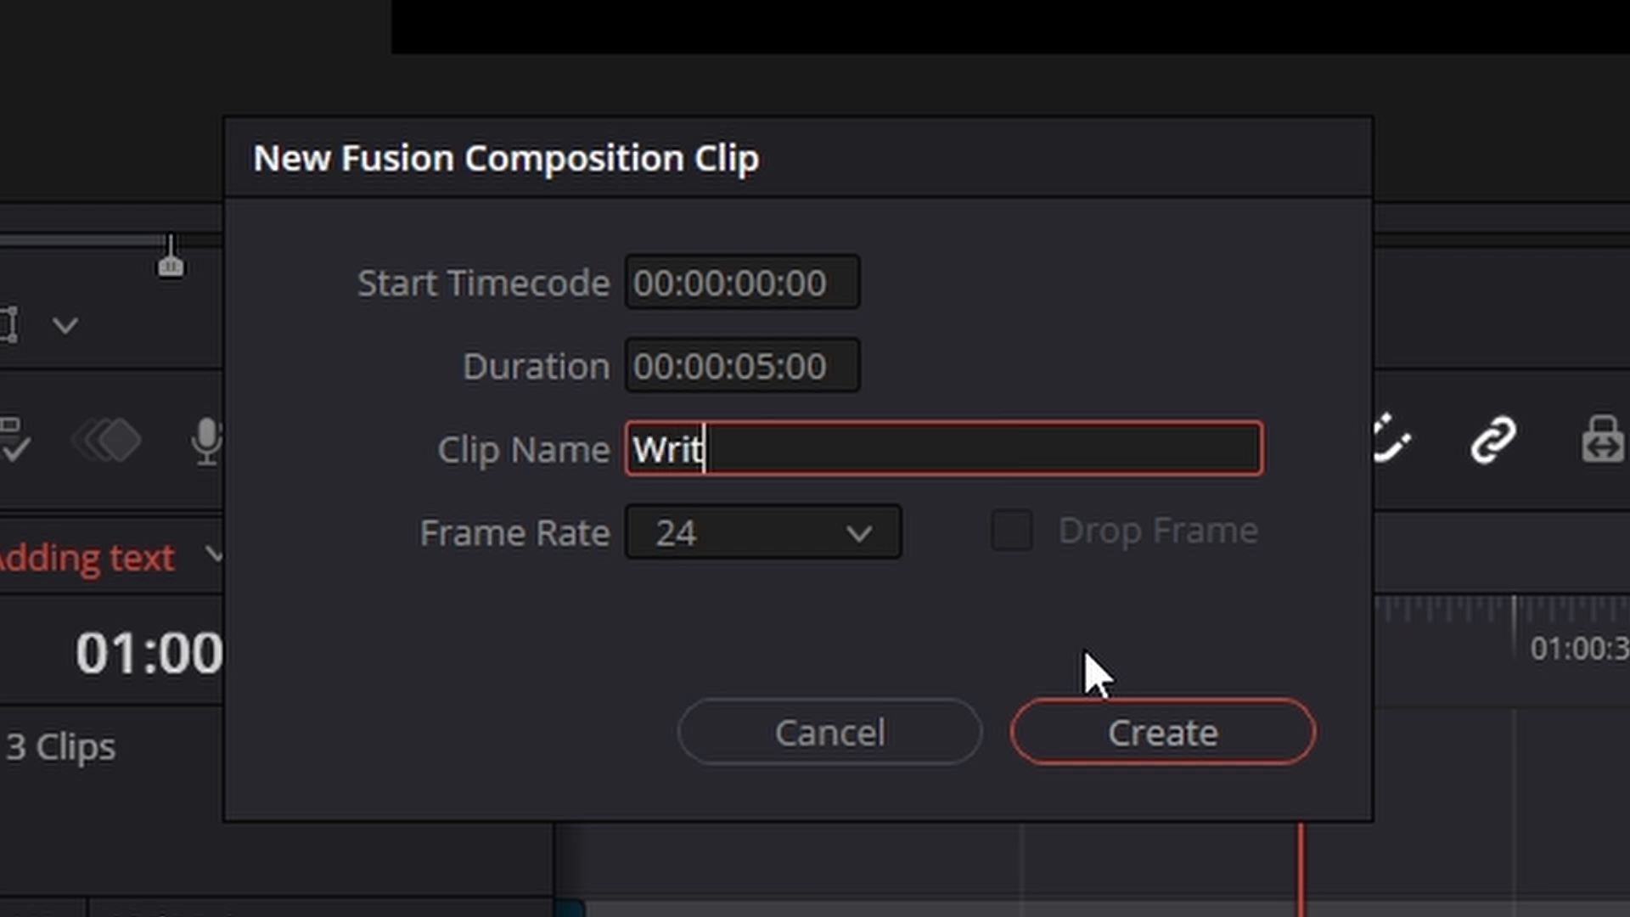
{"action": "type", "text": "Write on m"}
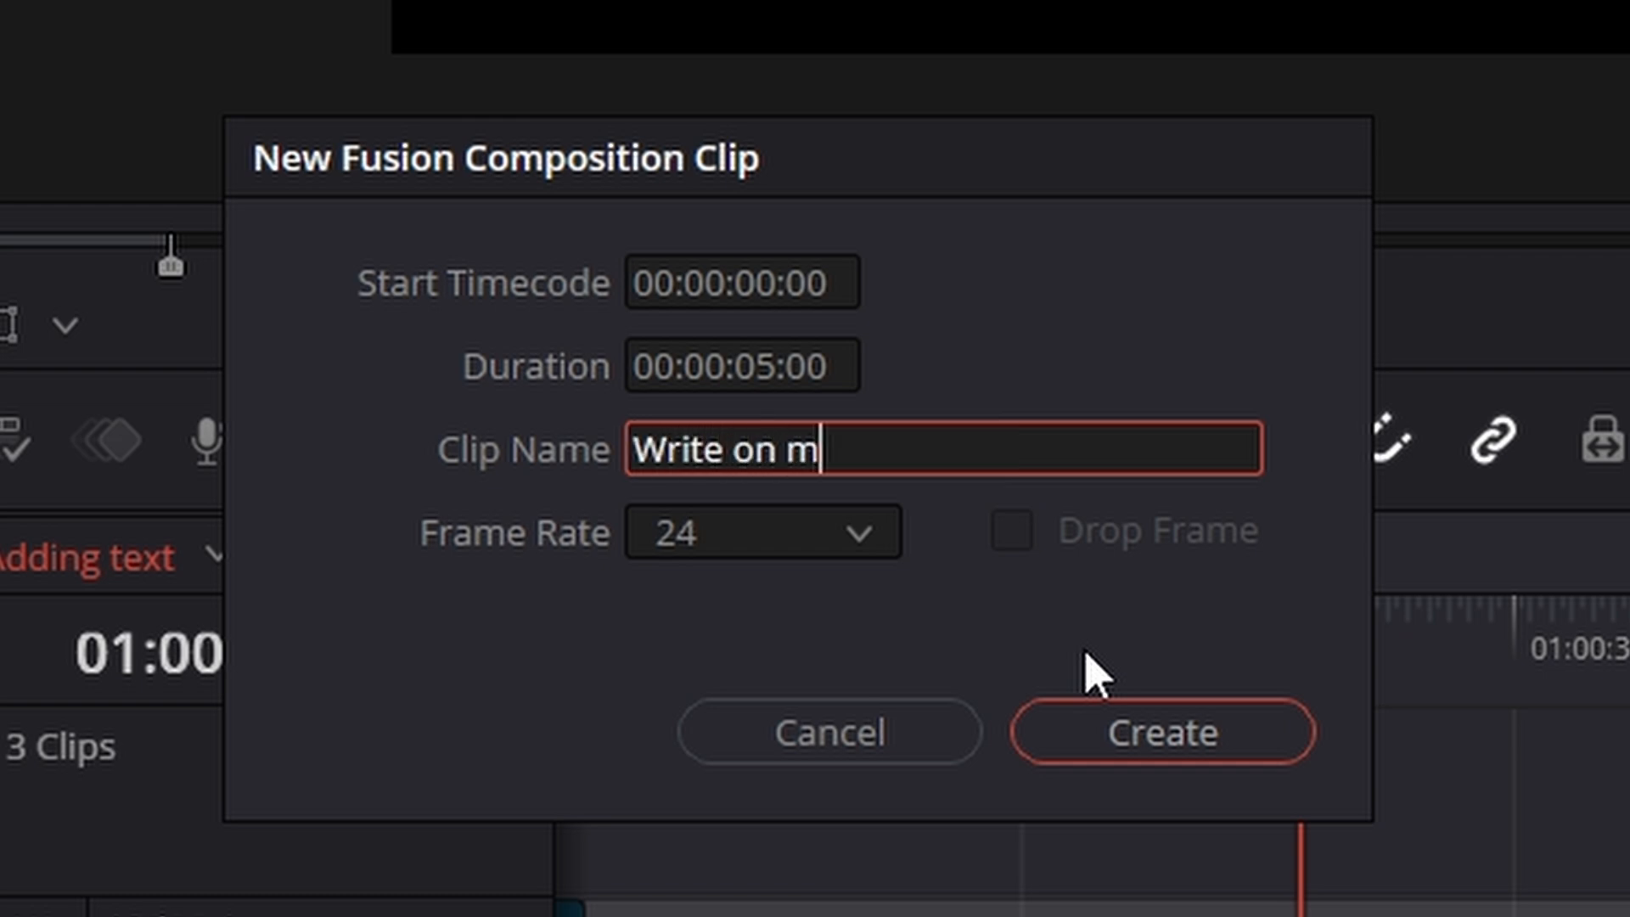
{"action": "type", "text": "an"}
{"action": "key", "text": "Return"}
Step: Place the "Write on man" composition on the video track after the existing clips and open it in the Fusion page
{"action": "left_click_drag", "start_coordinate": [629, 382], "coordinate": [717, 466]}
{"action": "left_click", "coordinate": [953, 400]}
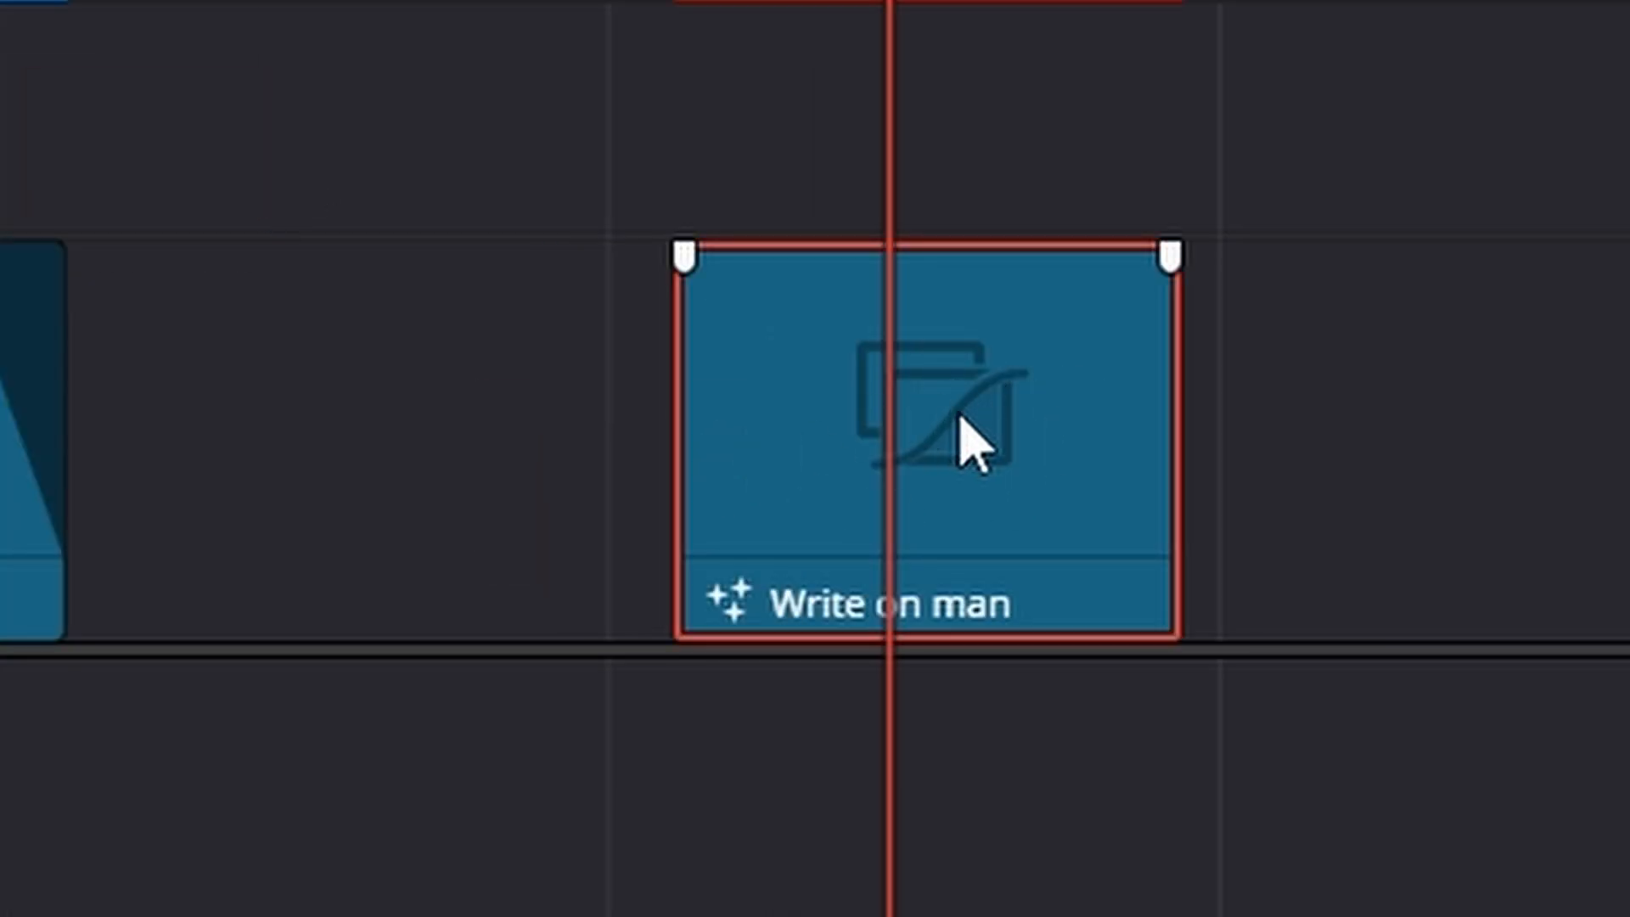
{"action": "right_click", "coordinate": [967, 438]}
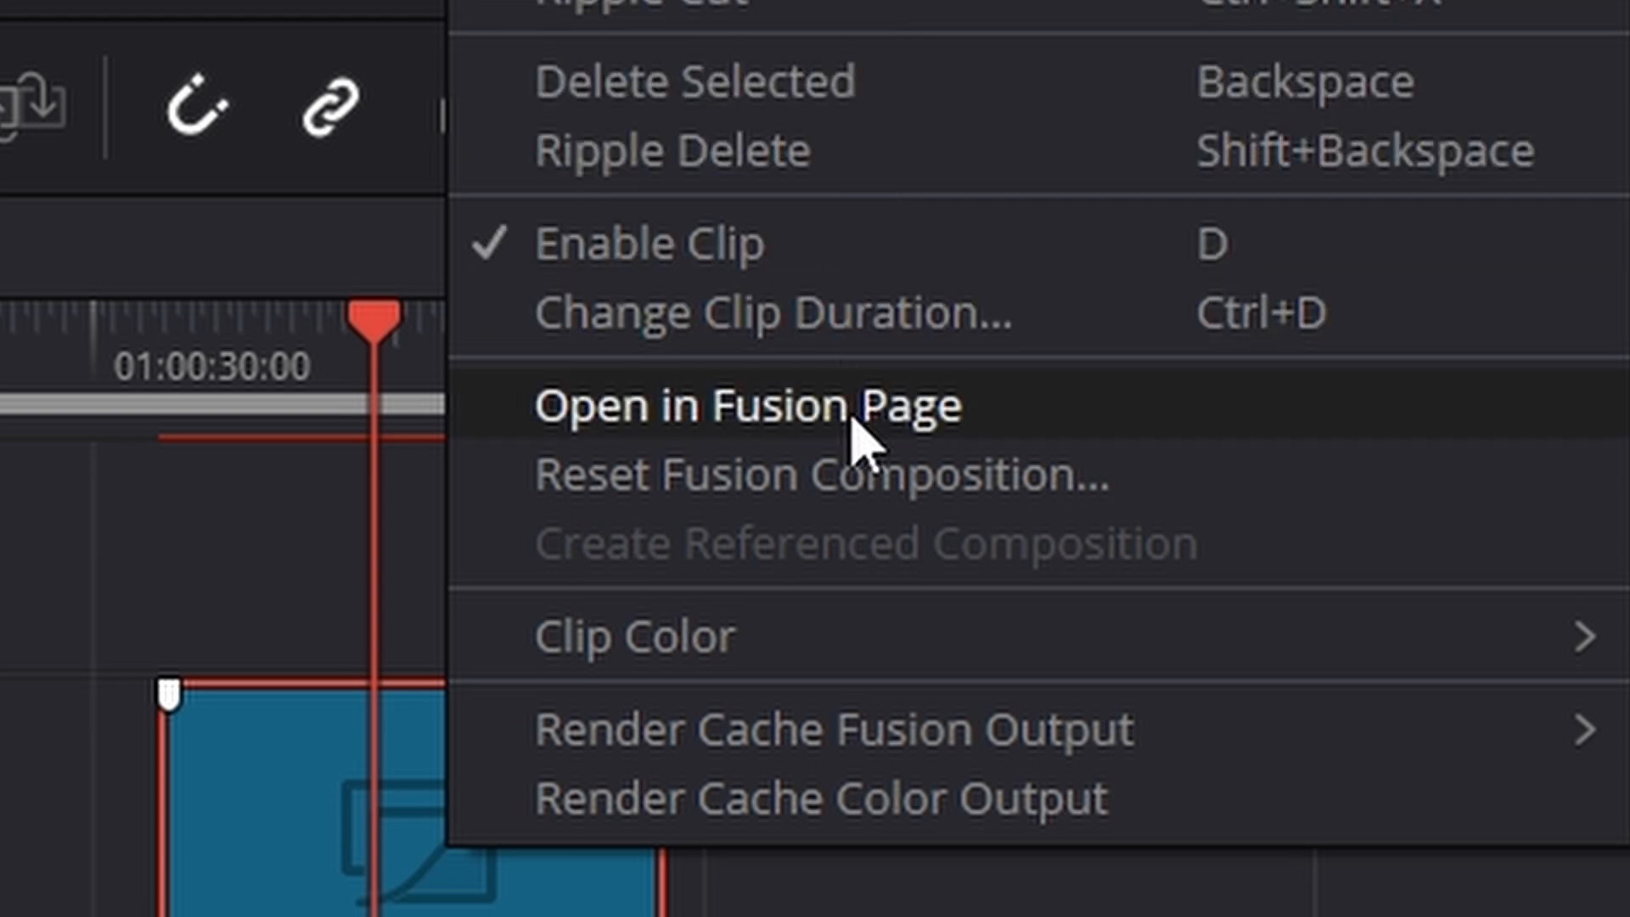
{"action": "left_click", "coordinate": [851, 419]}
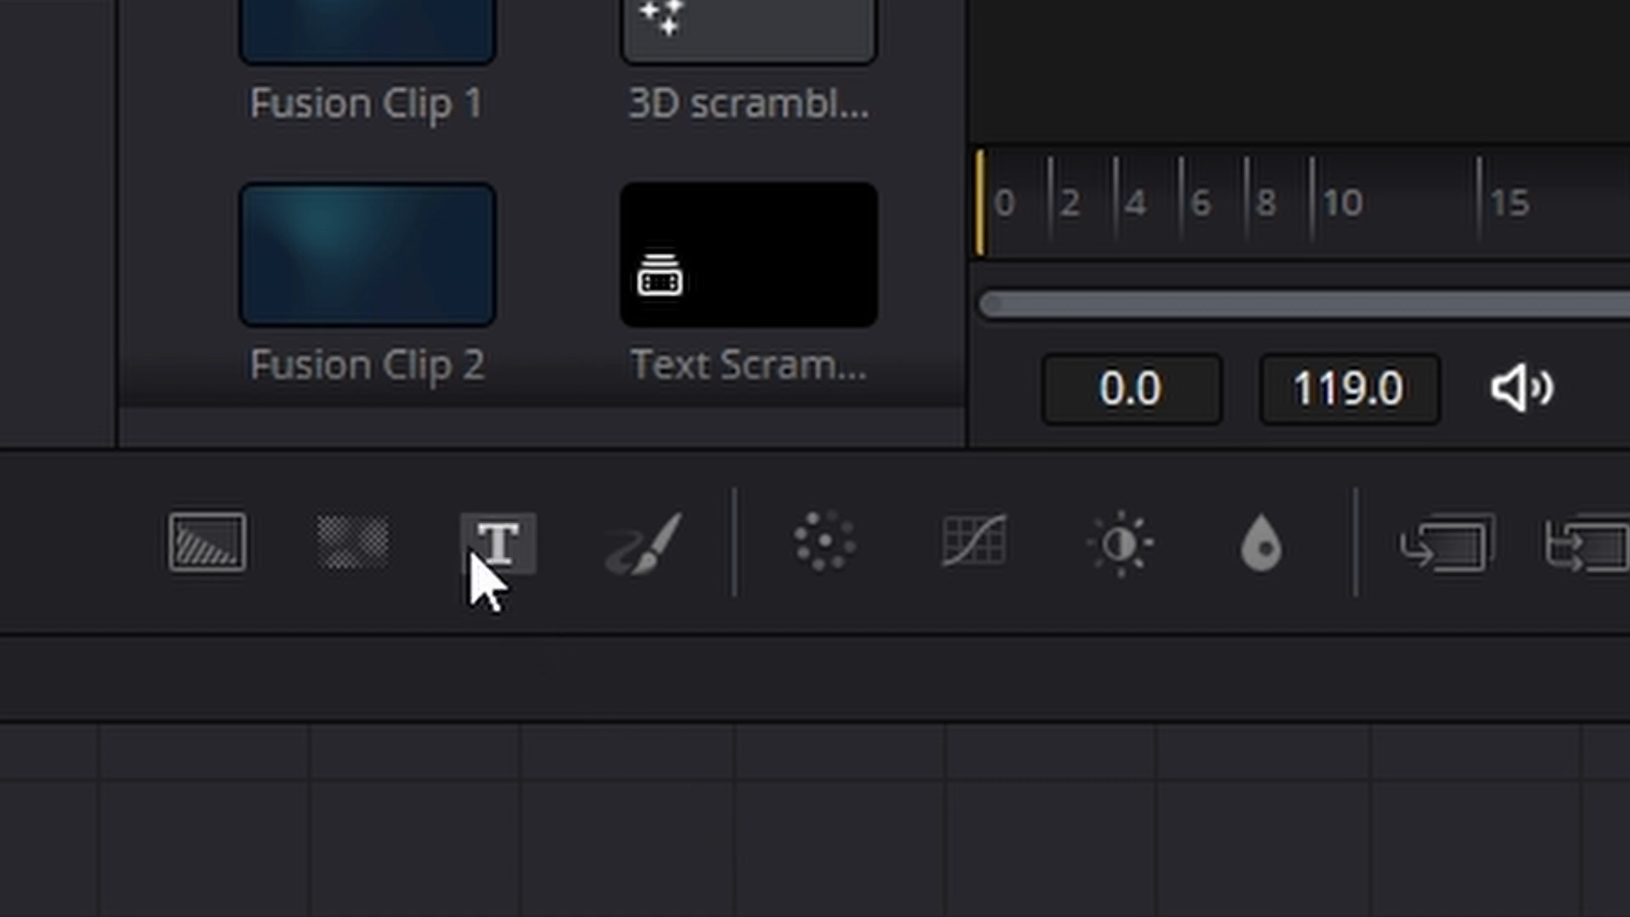
Step: Add a Text node to the composition and connect its output to MediaOut1
{"action": "left_click", "coordinate": [0, 485]}
{"action": "left_click", "coordinate": [636, 484]}
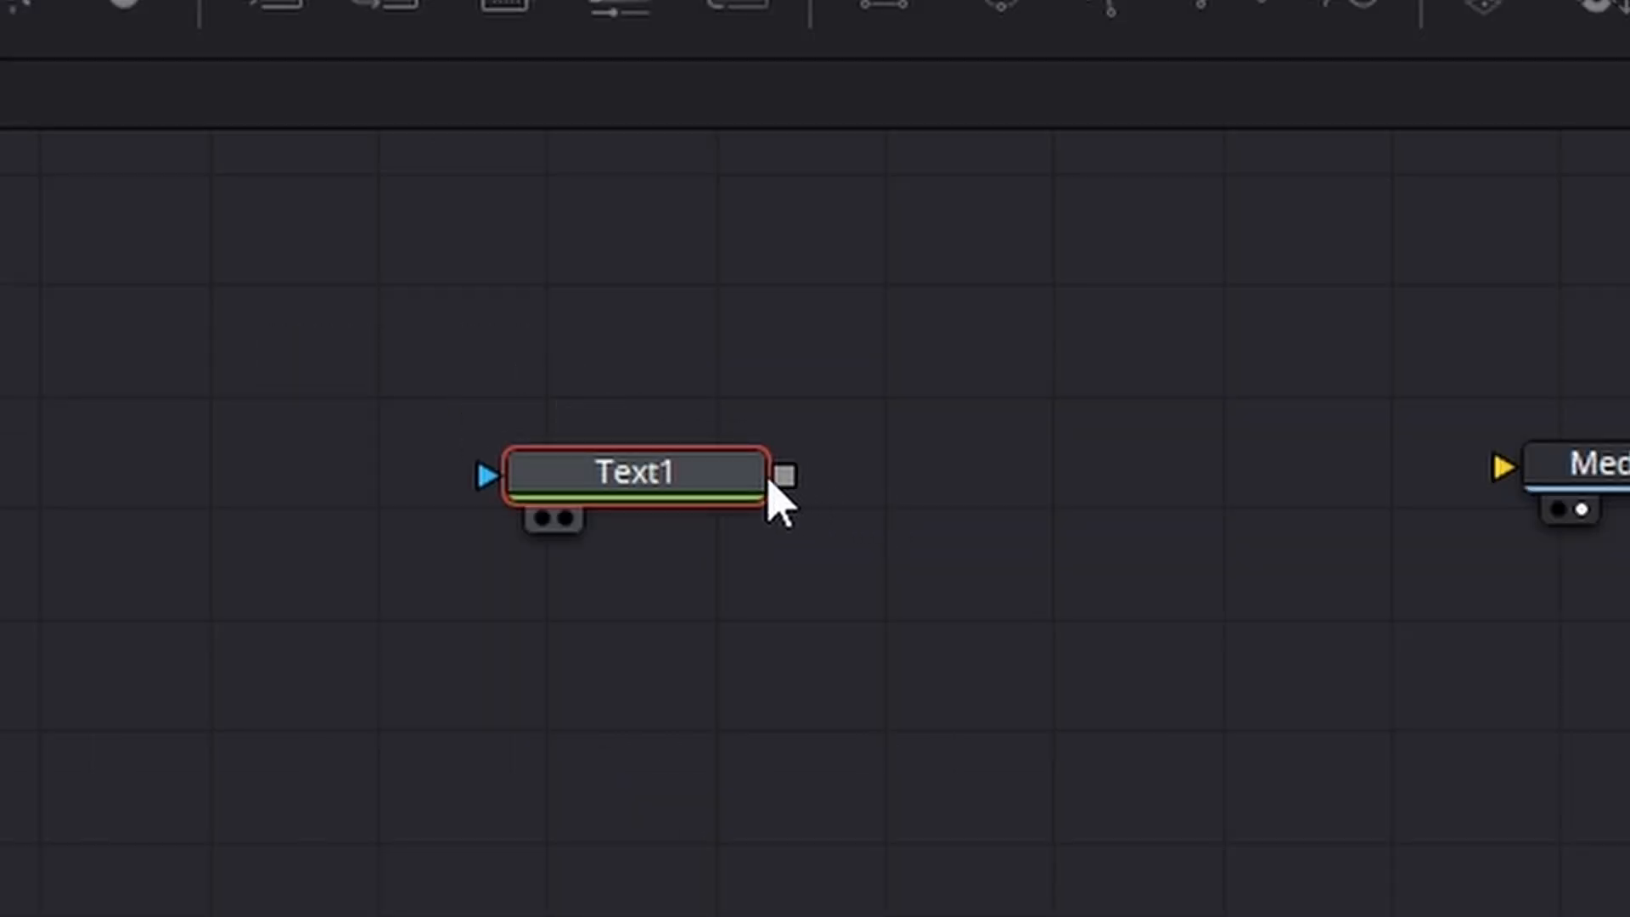
{"action": "left_click_drag", "start_coordinate": [784, 476], "coordinate": [1600, 465]}
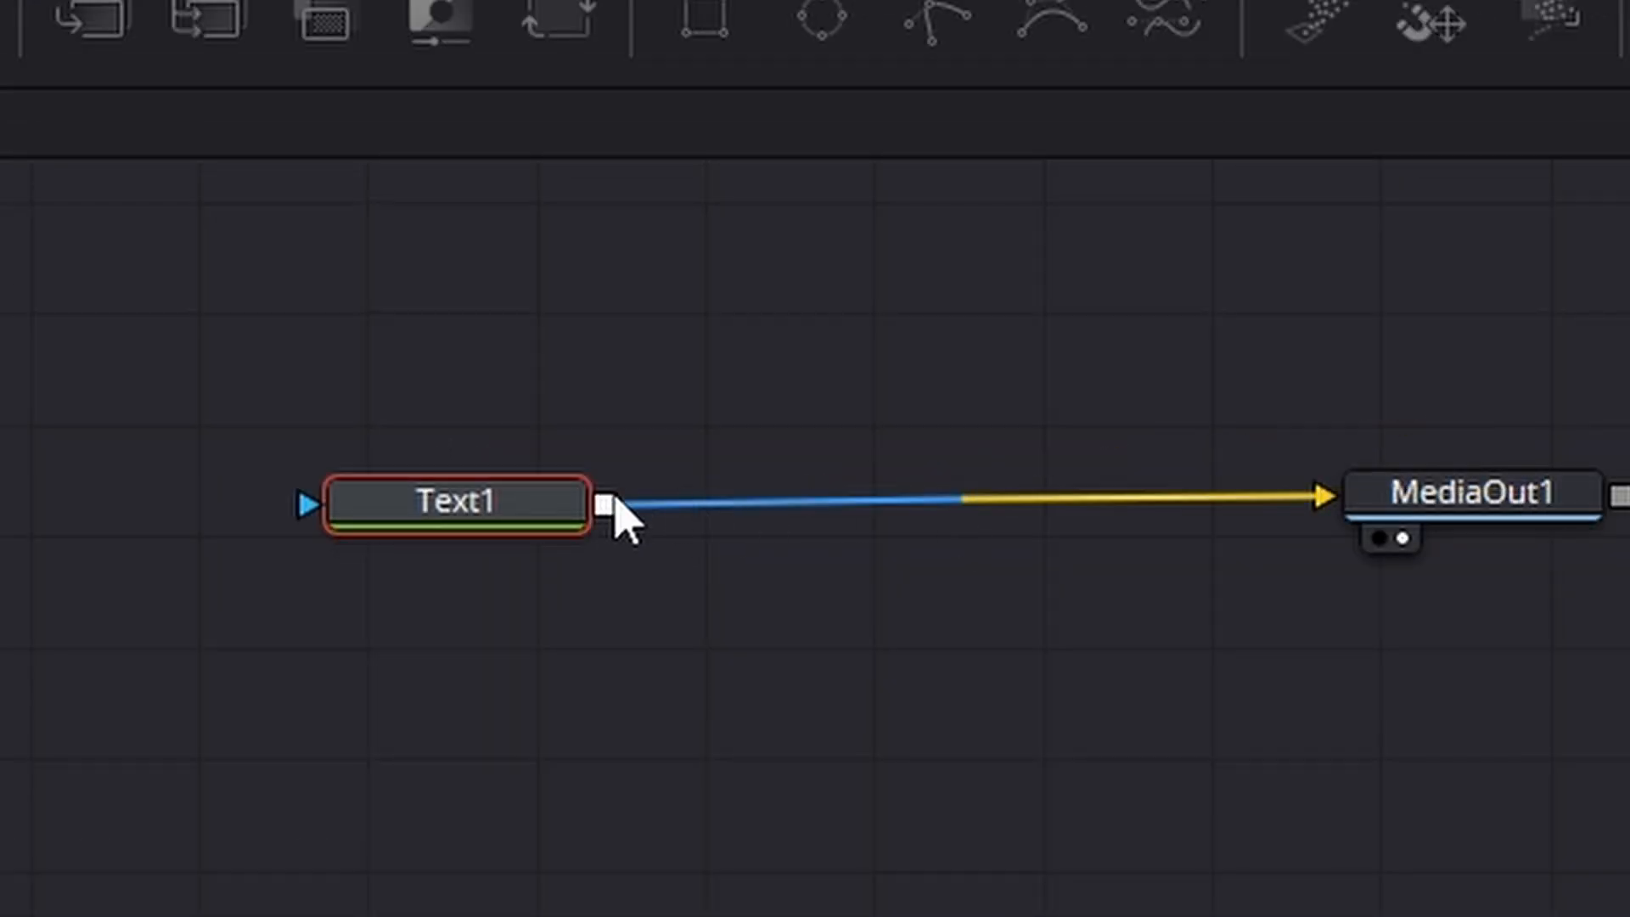
{"action": "left_click_drag", "start_coordinate": [671, 506], "coordinate": [707, 506]}
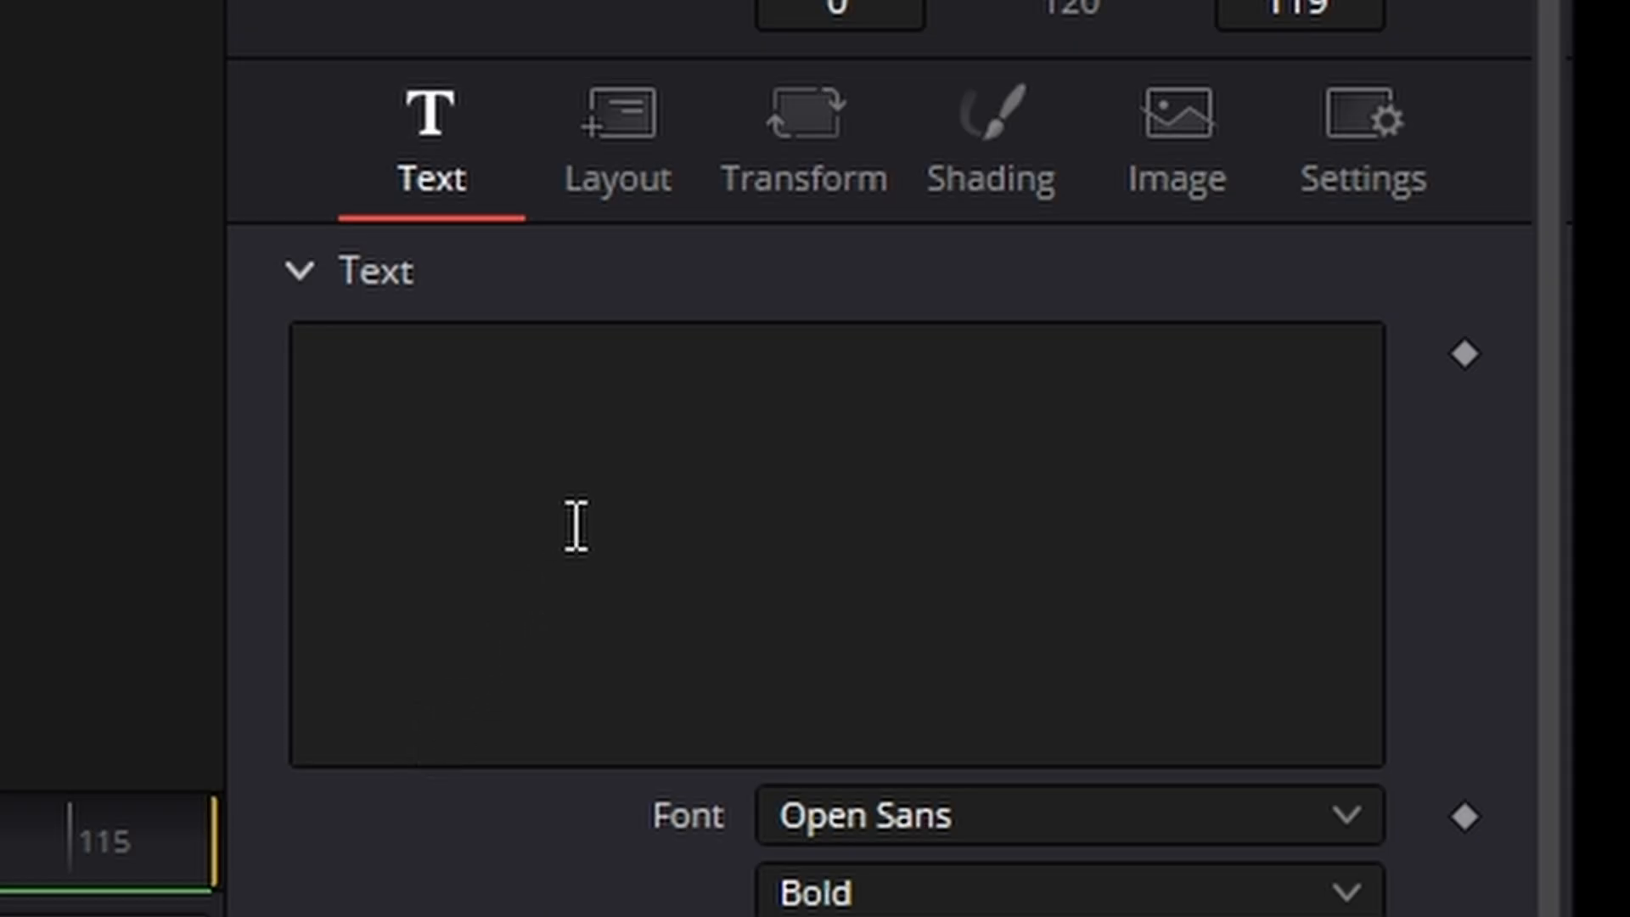
Step: Enter "Right On" as the text and set its font to Pristina
{"action": "left_click", "coordinate": [582, 513]}
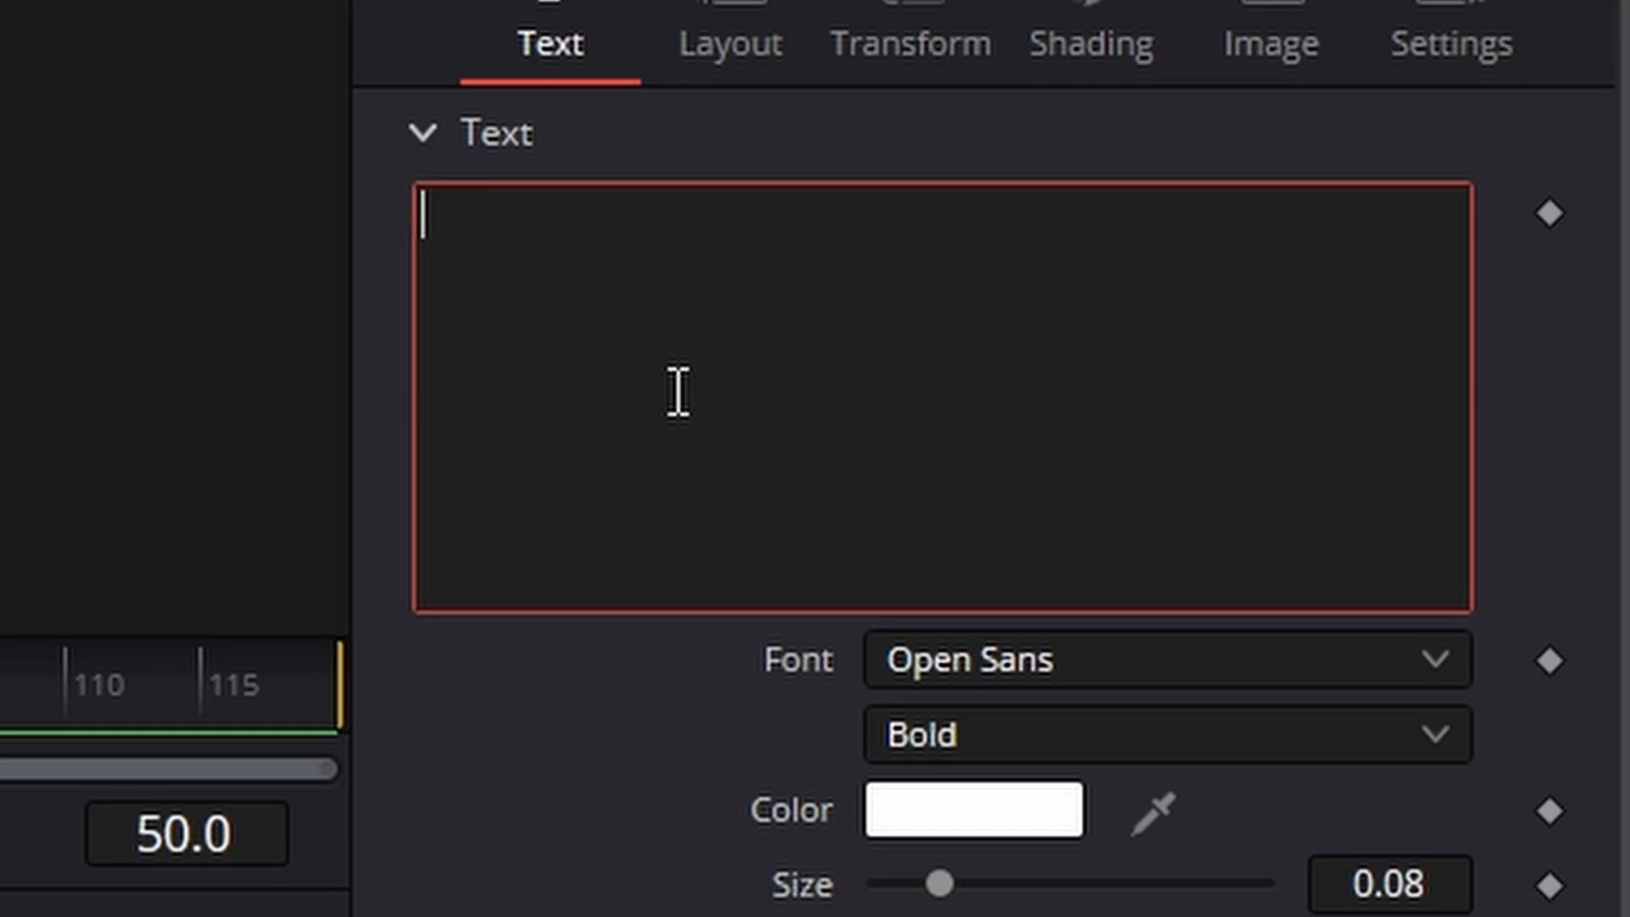
{"action": "type", "text": "Right On"}
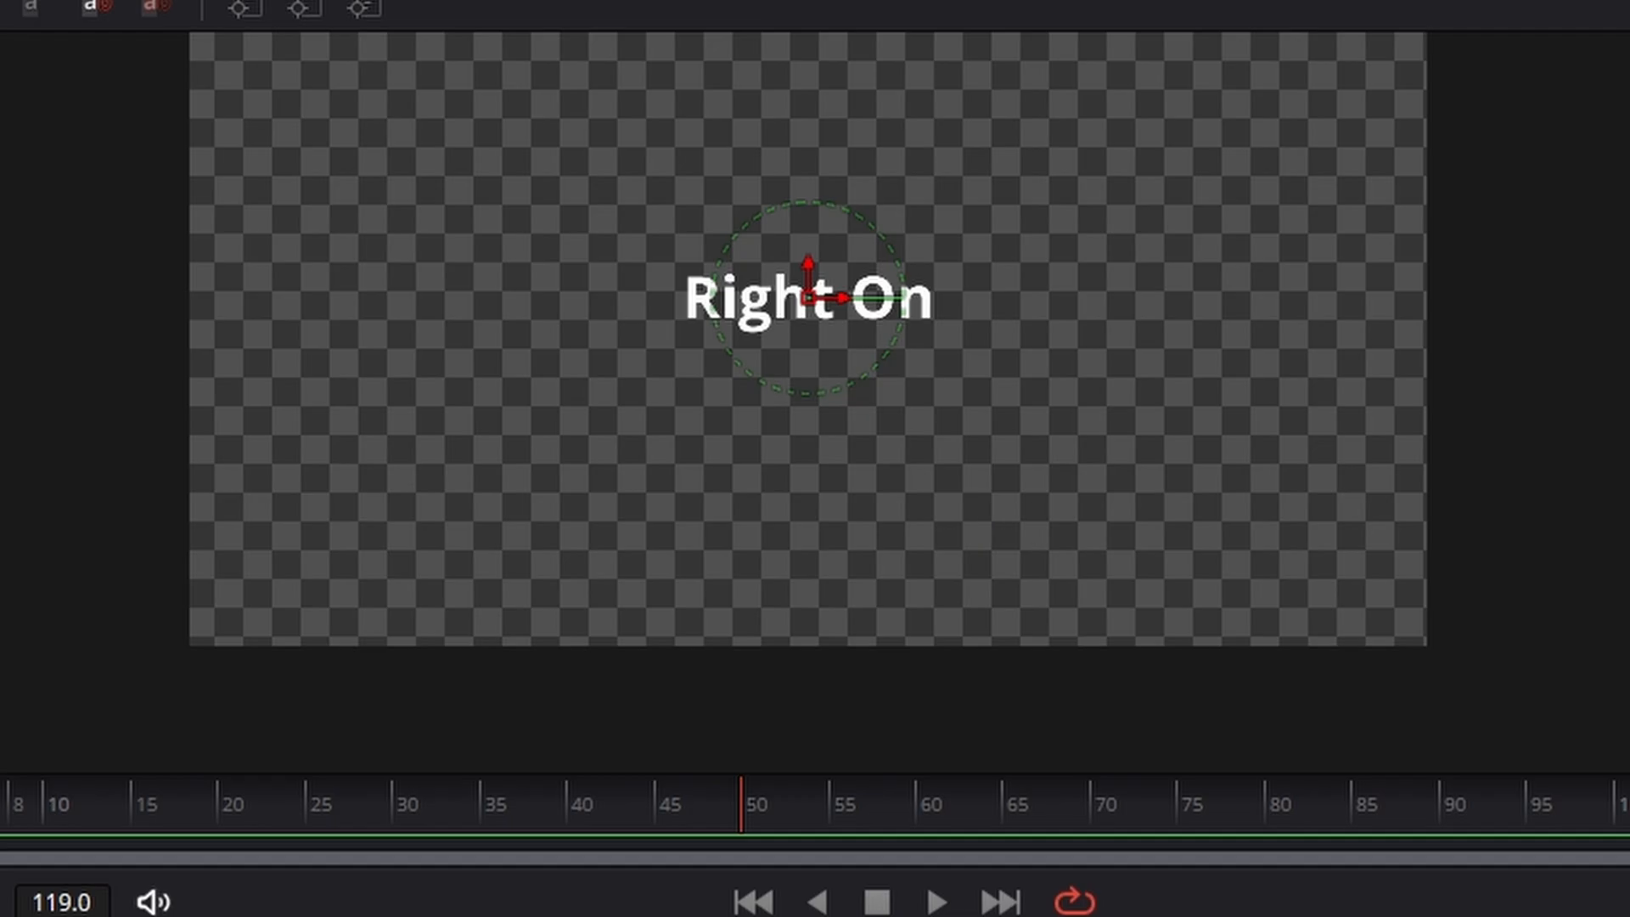
{"action": "left_click", "coordinate": [1145, 607]}
{"action": "scroll", "coordinate": [1164, 782], "scroll_direction": "down", "scroll_amount": 6}
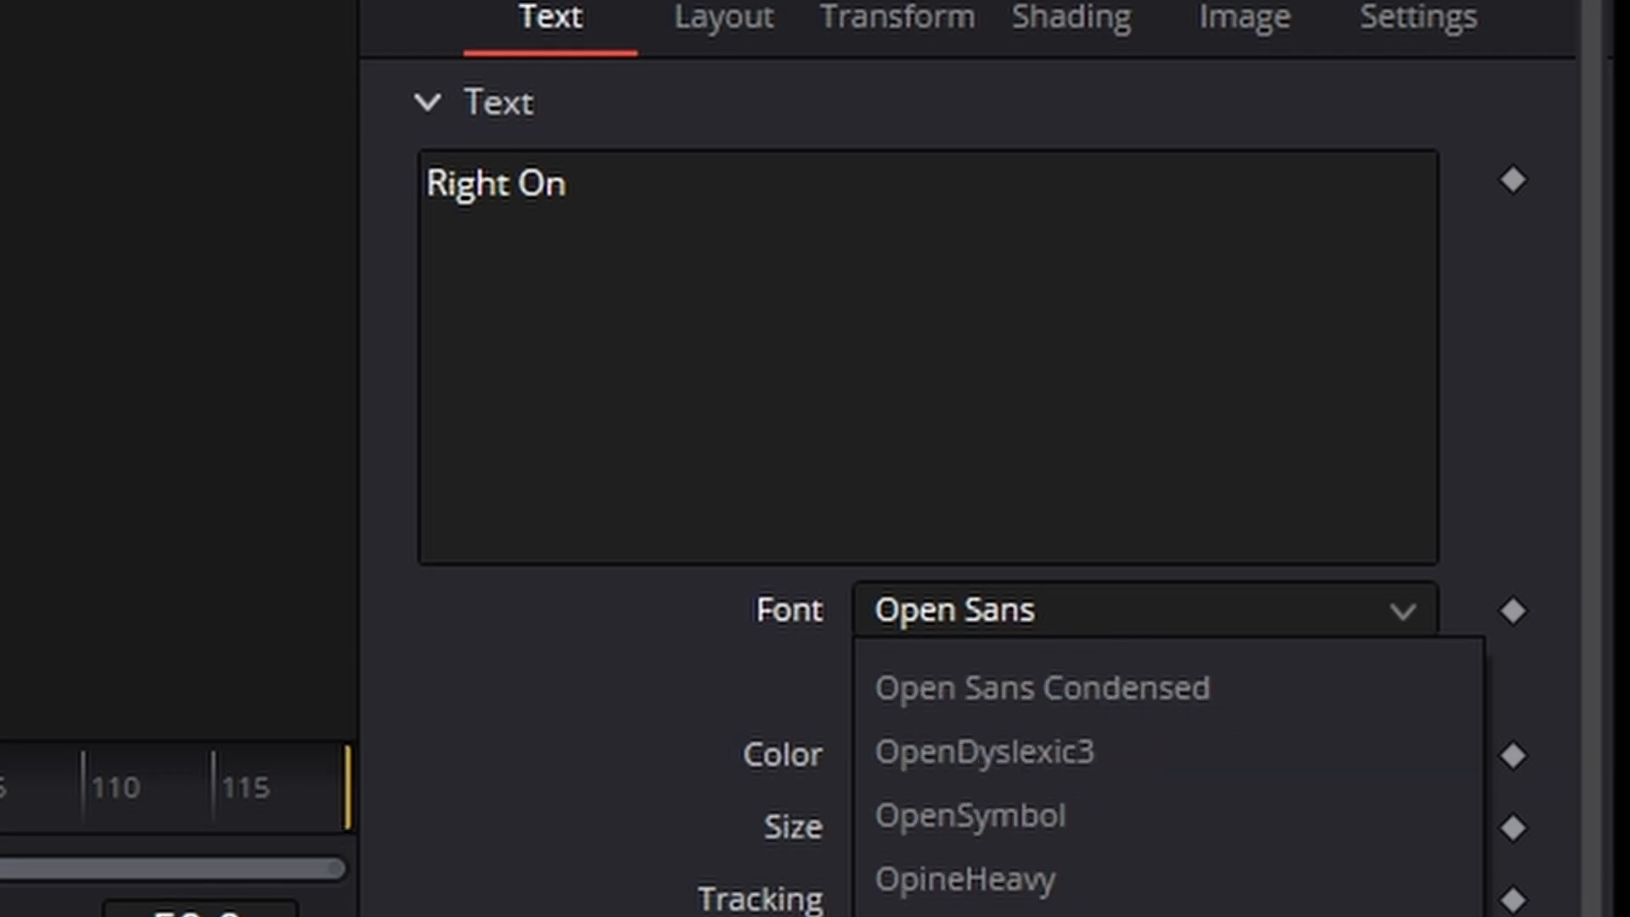
{"action": "scroll", "coordinate": [1164, 782], "scroll_direction": "up", "scroll_amount": 3}
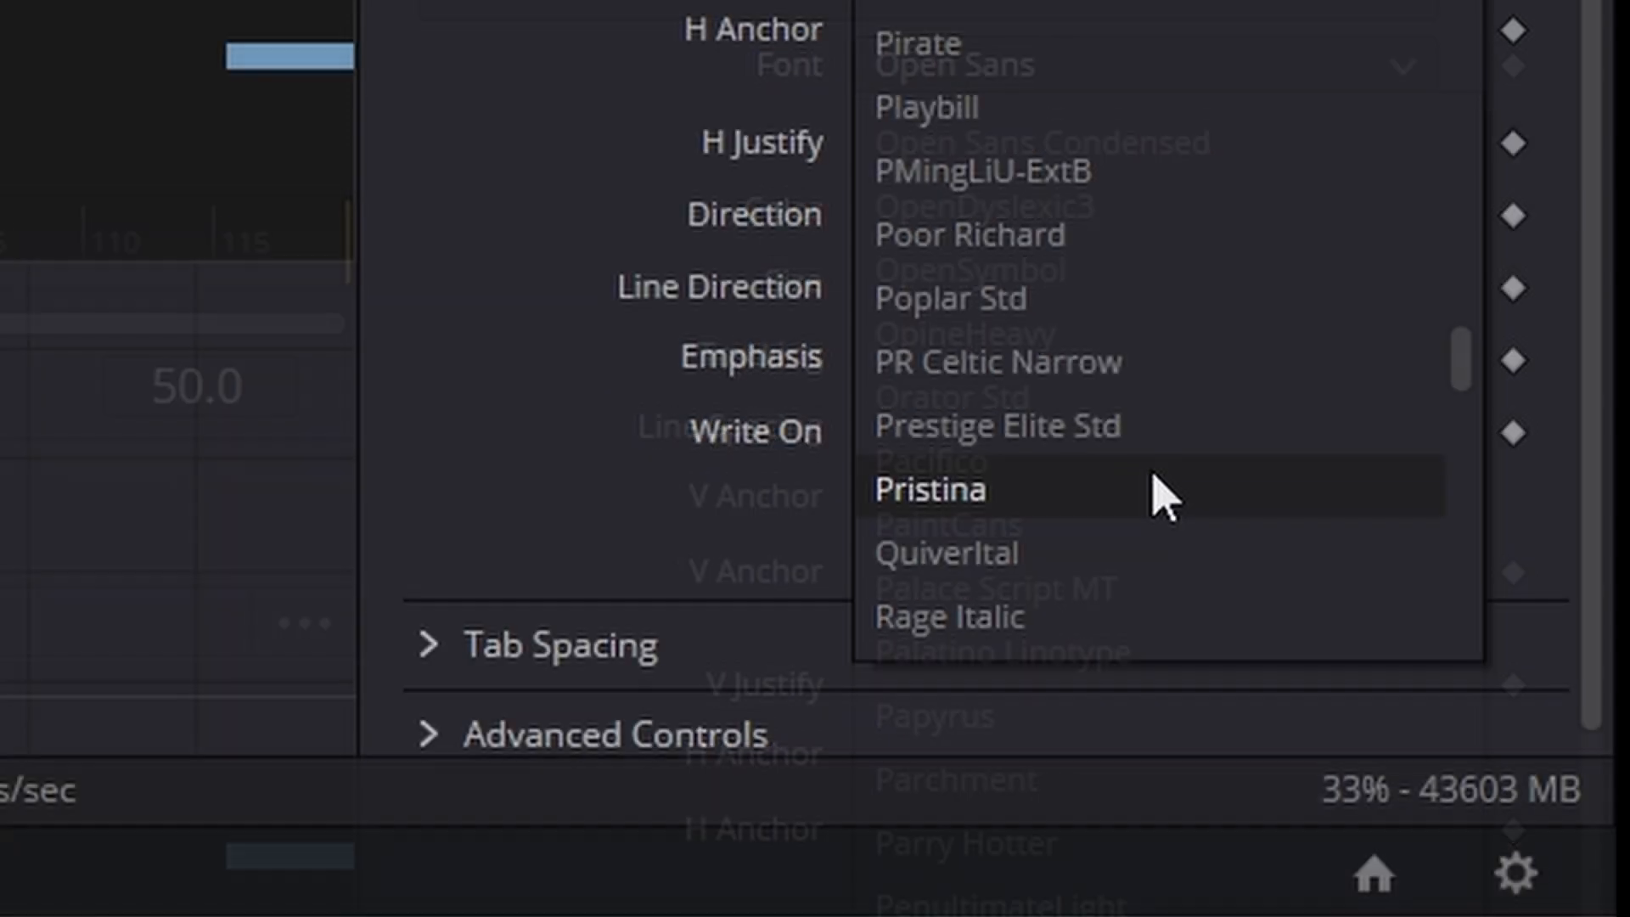
{"action": "left_click", "coordinate": [1163, 491]}
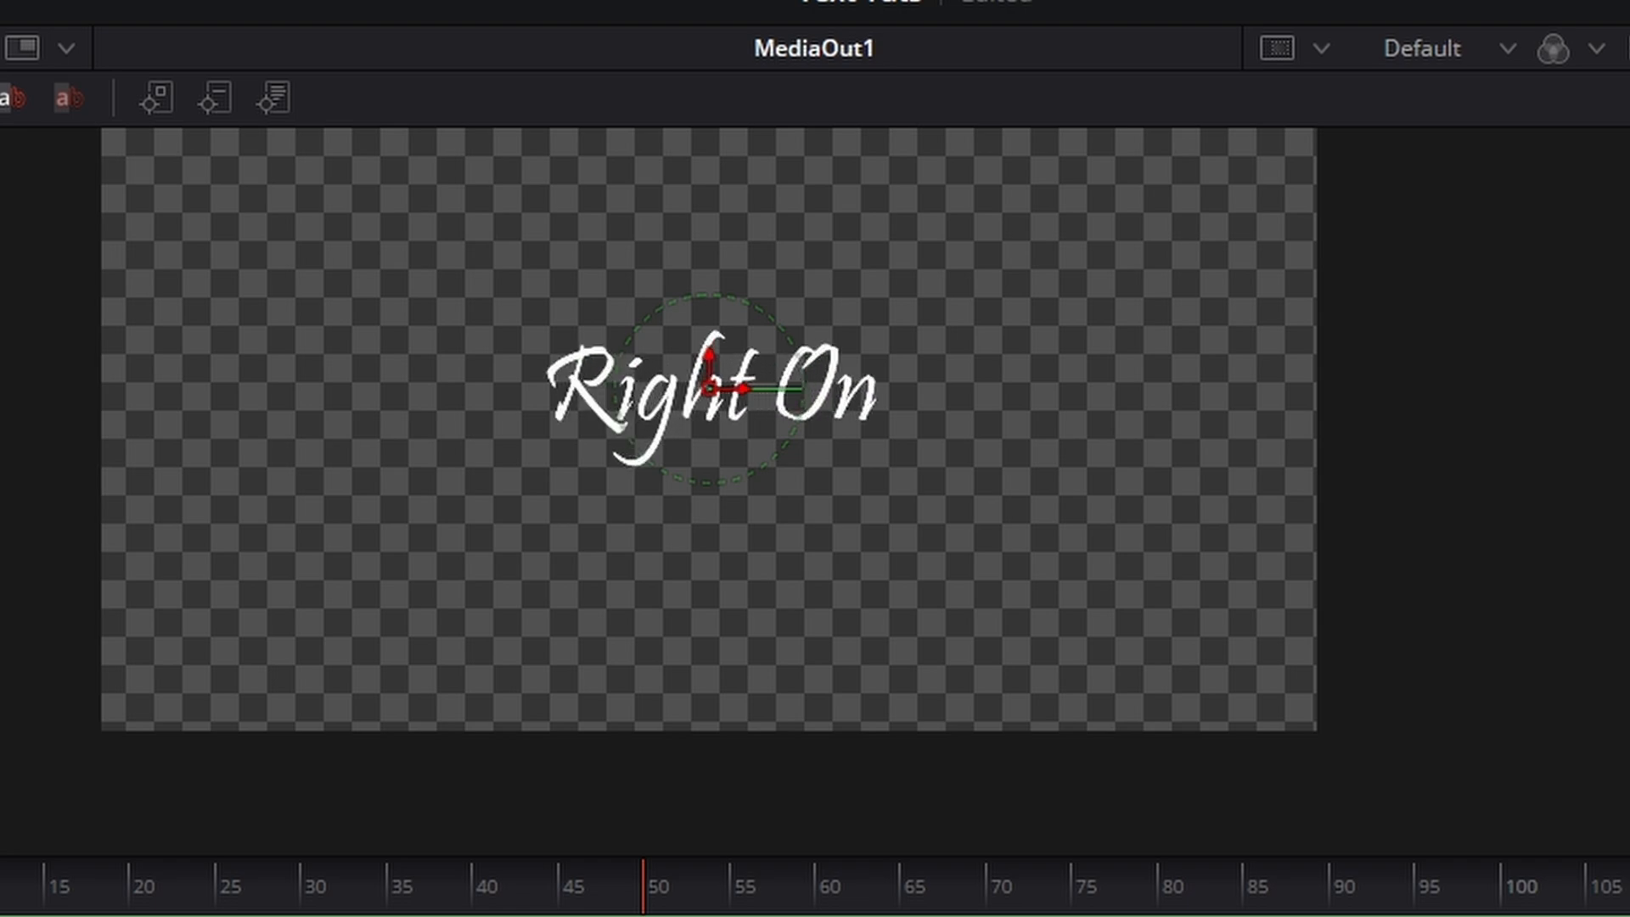
Step: Enlarge the text to size 0.3307 and adjust its tracking slightly
{"action": "left_click_drag", "start_coordinate": [927, 825], "coordinate": [1027, 826]}
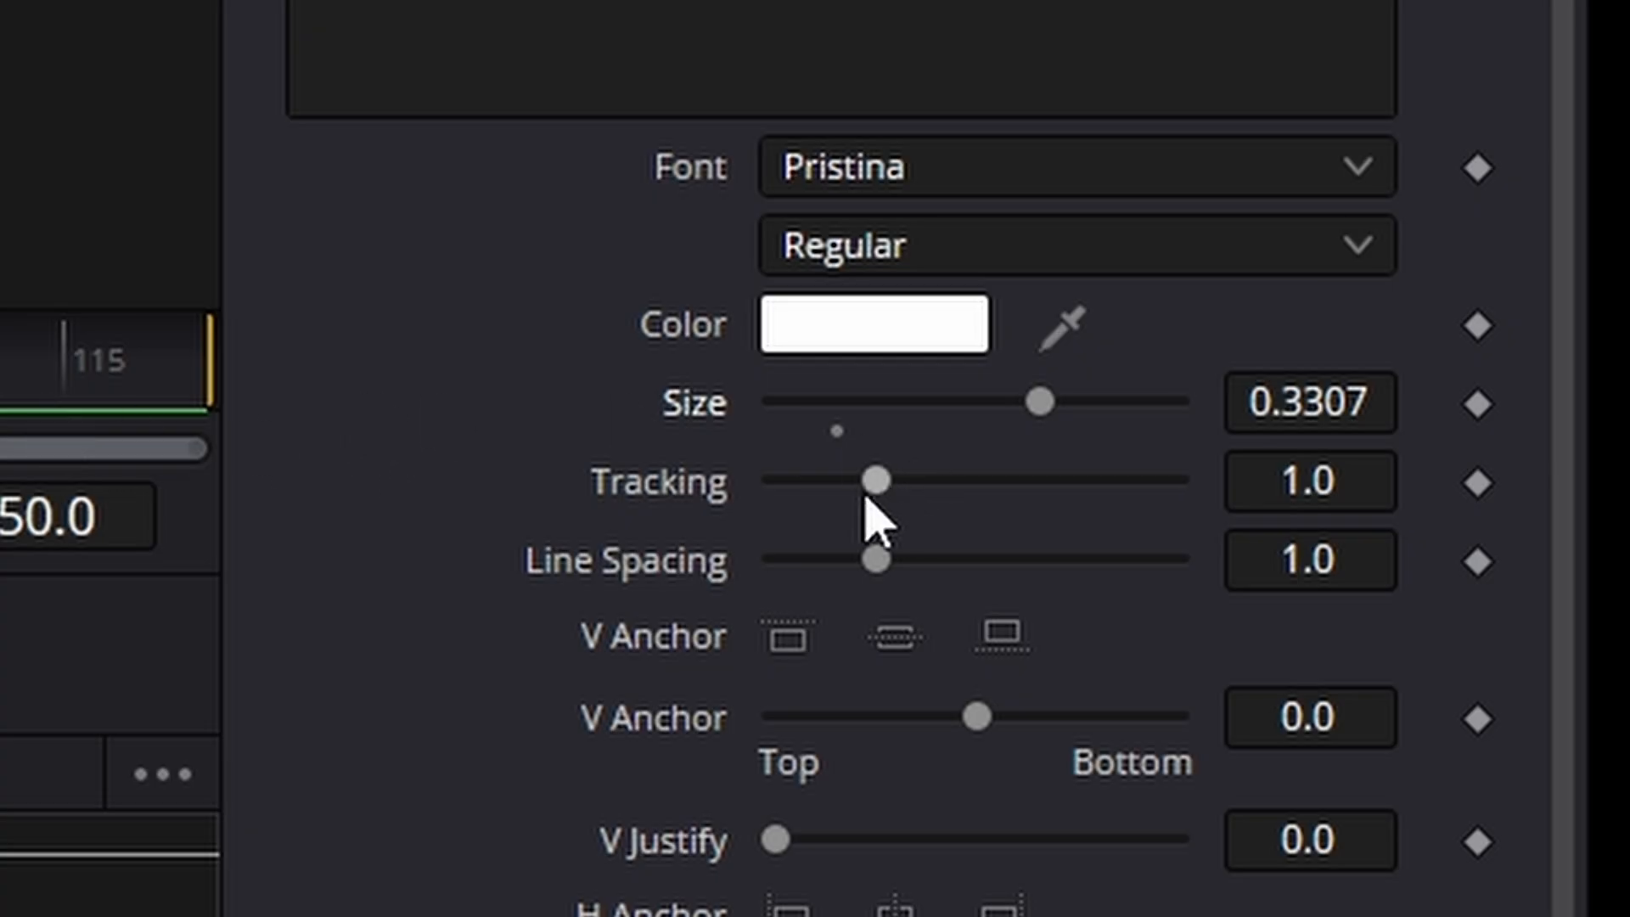
{"action": "left_click_drag", "start_coordinate": [880, 491], "coordinate": [916, 454]}
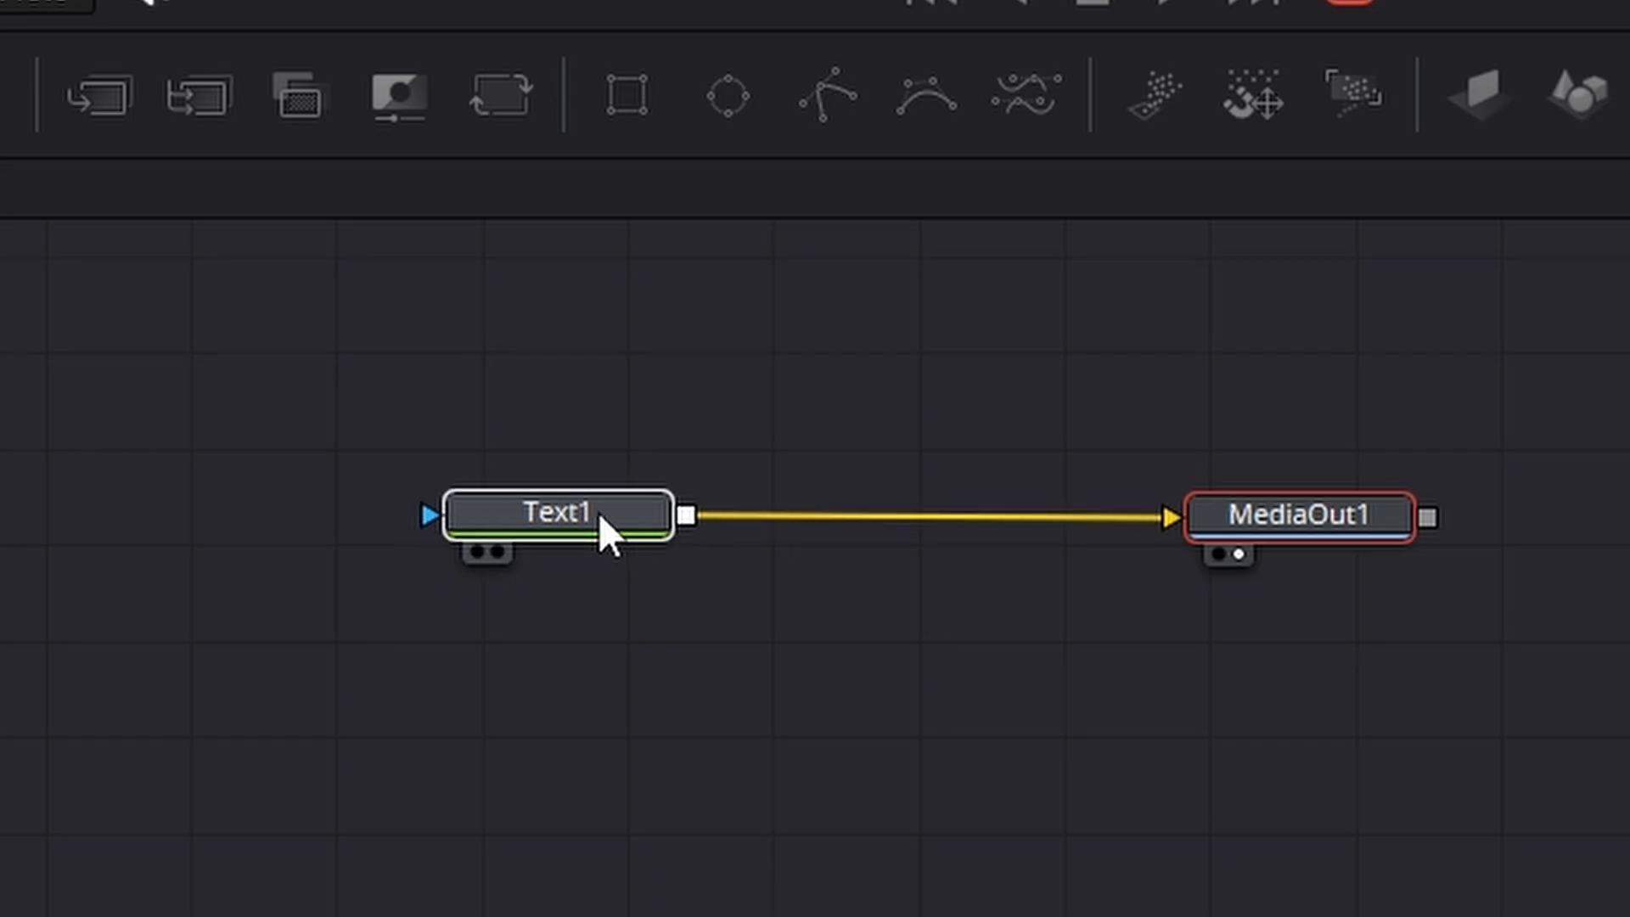
Step: Add a Mask Paint node as the mask of Text1 and position it a little above the text node
{"action": "left_click", "coordinate": [522, 726]}
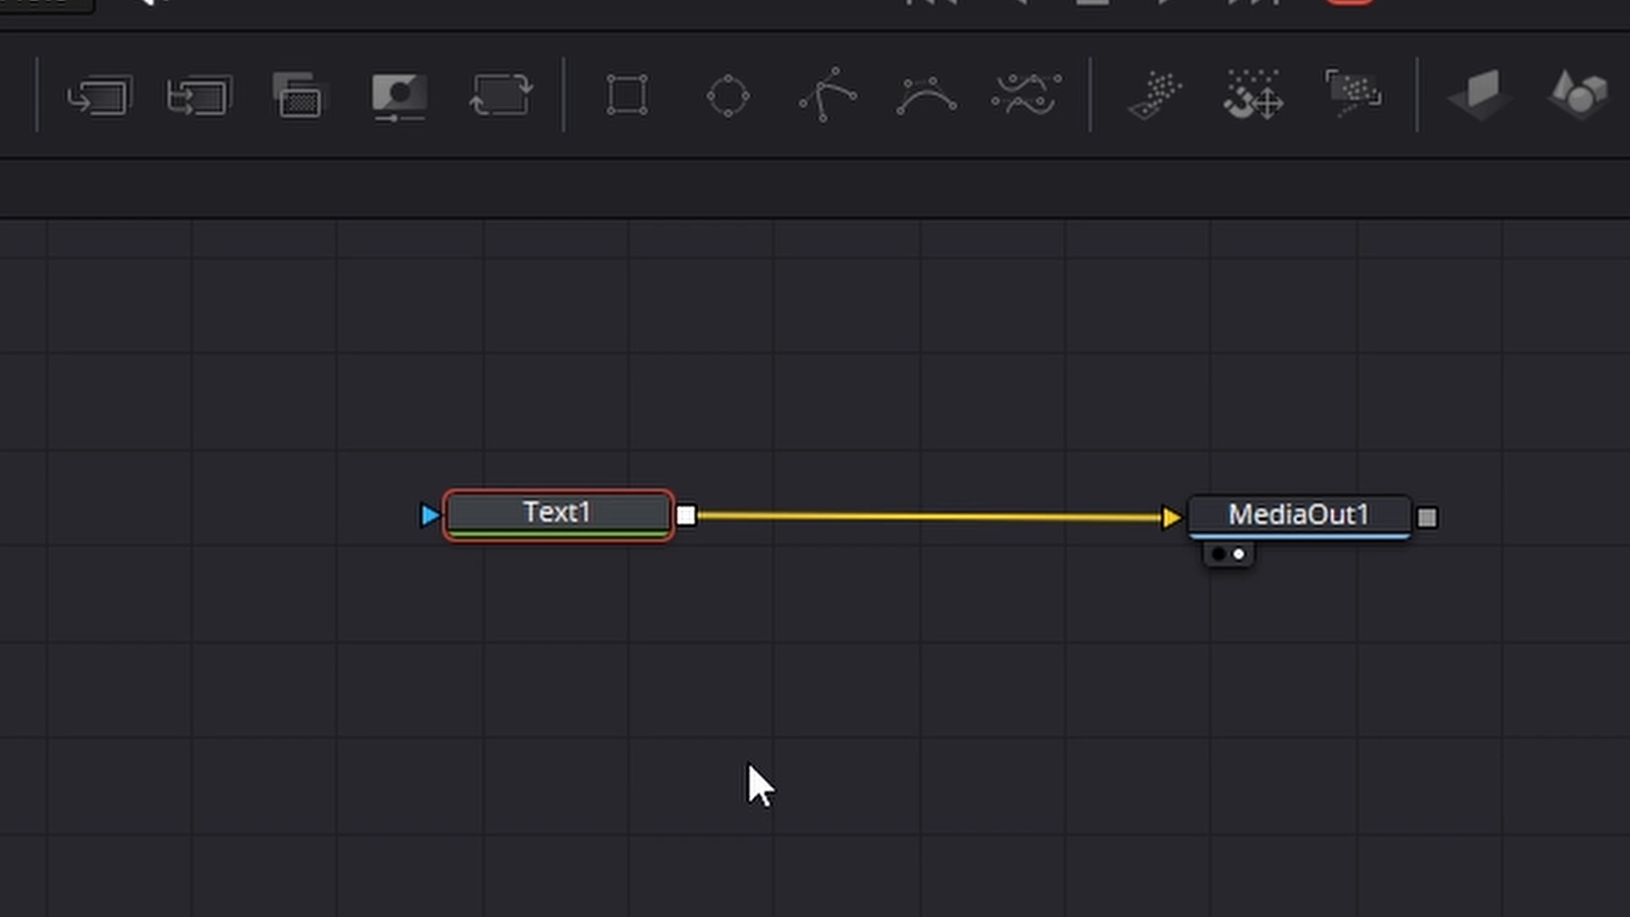
{"action": "key", "text": "shift+space"}
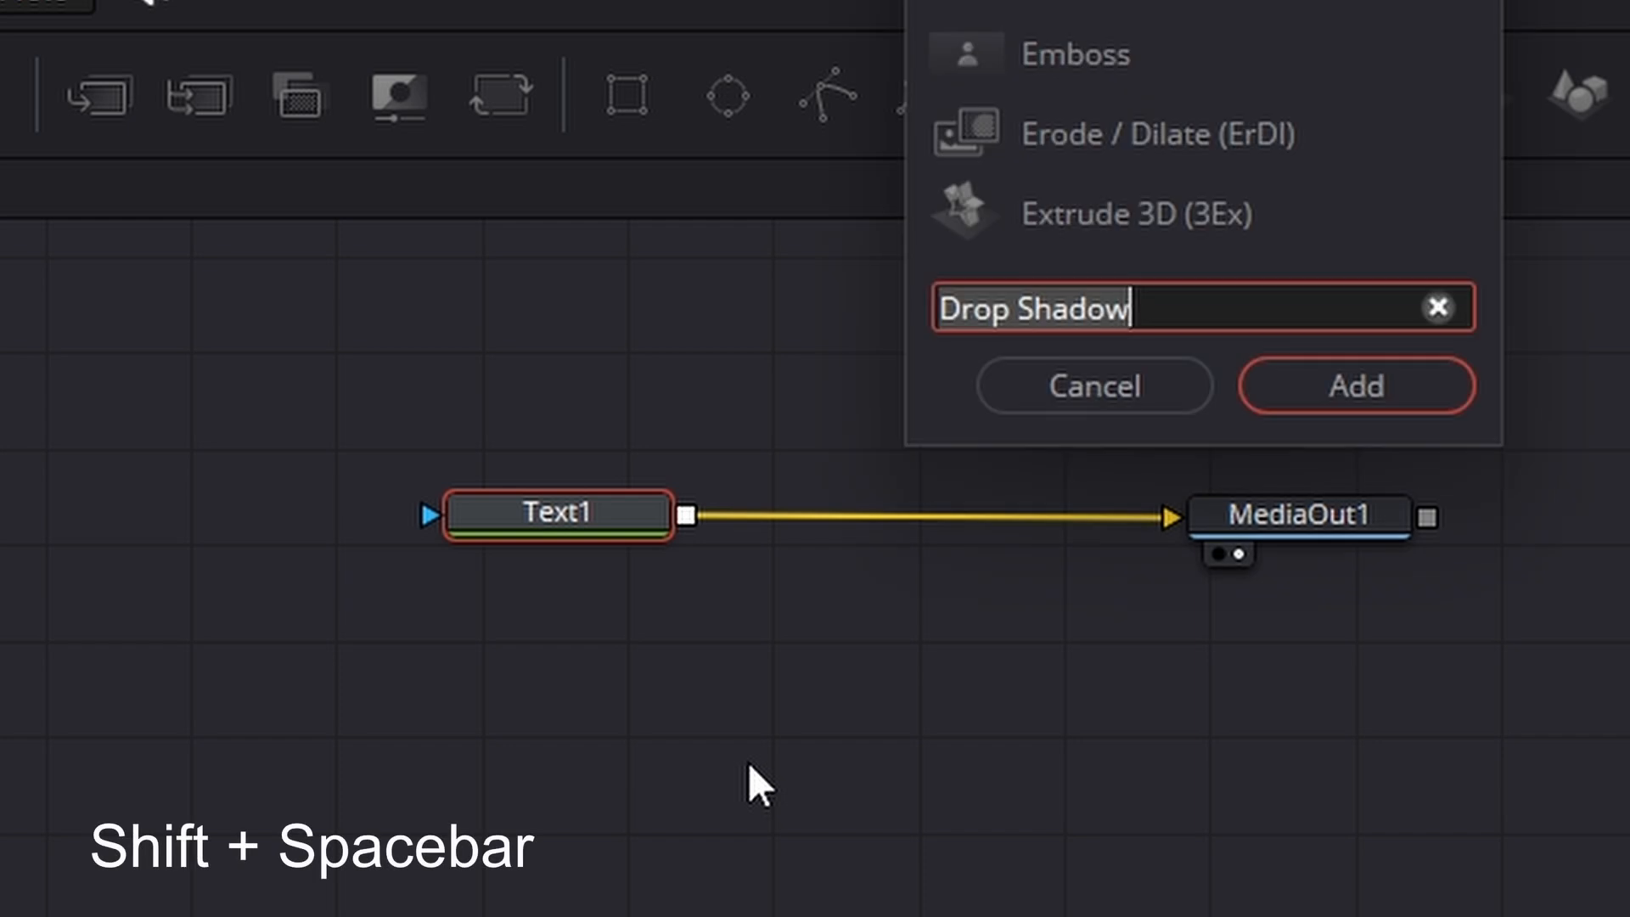
{"action": "key", "text": "BackSpace"}
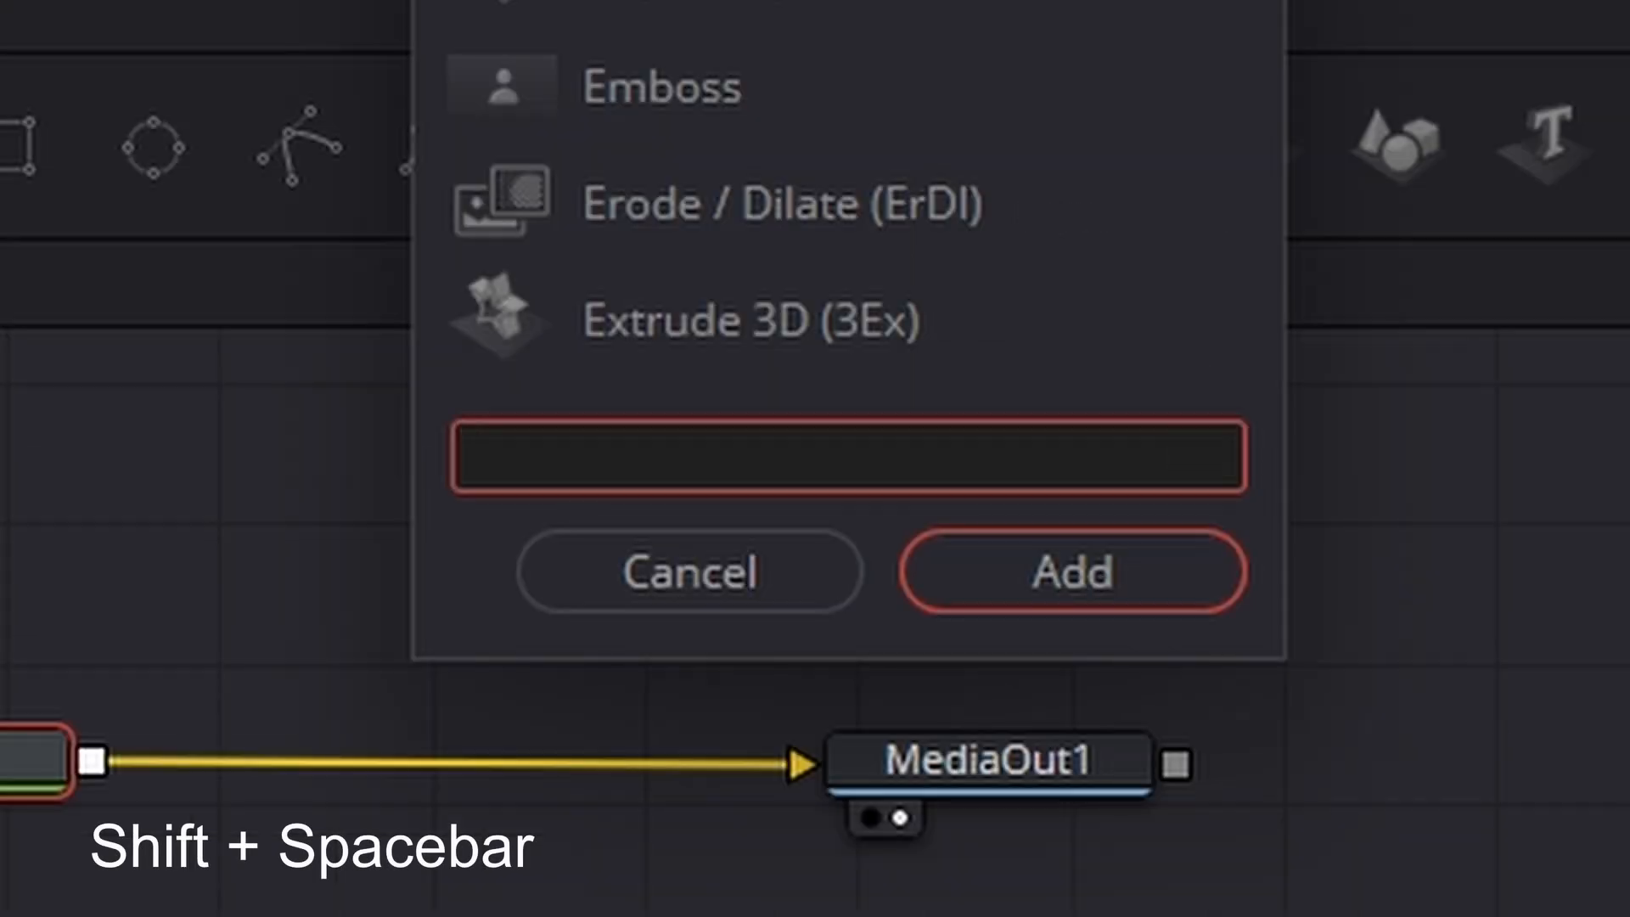
{"action": "type", "text": "mask"}
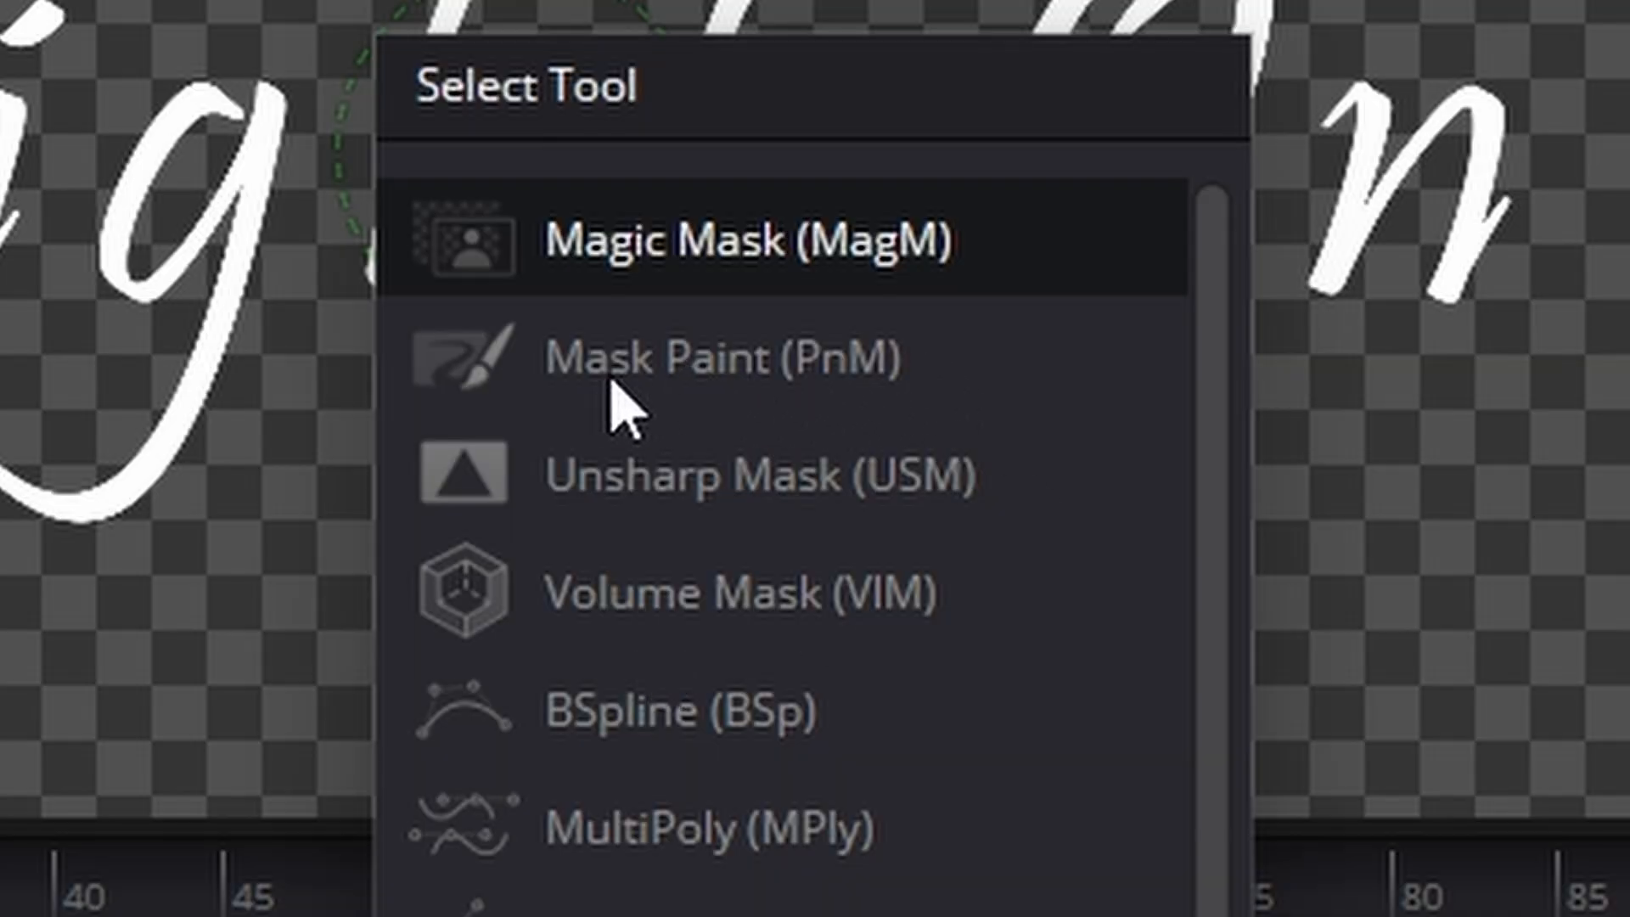
{"action": "type", "text": " p"}
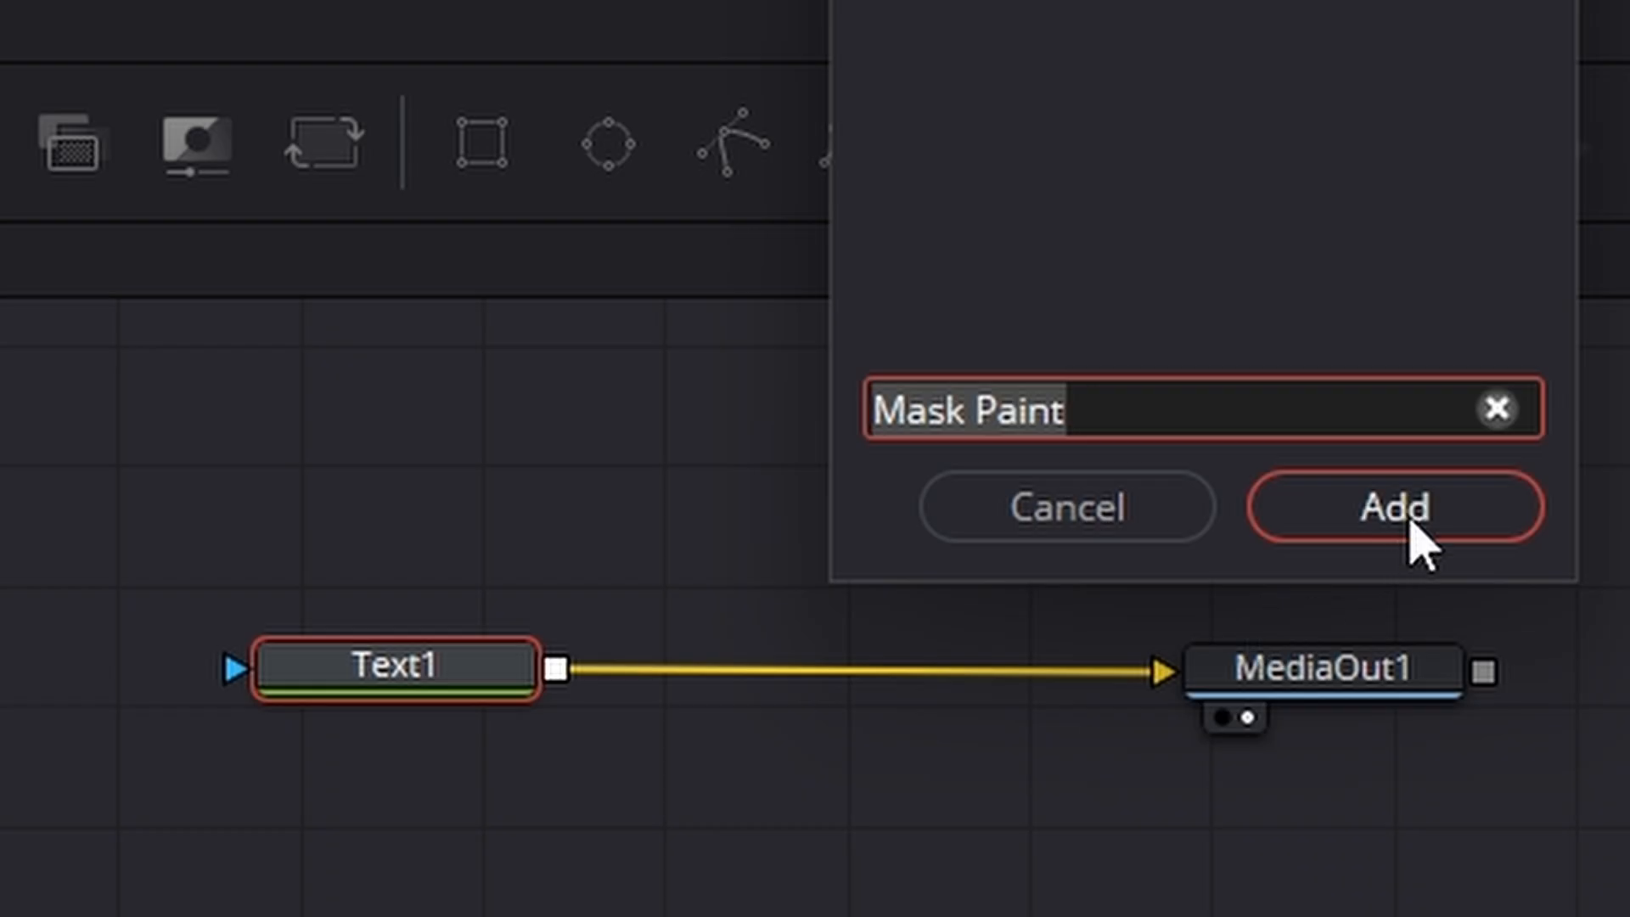
{"action": "left_click", "coordinate": [1401, 513]}
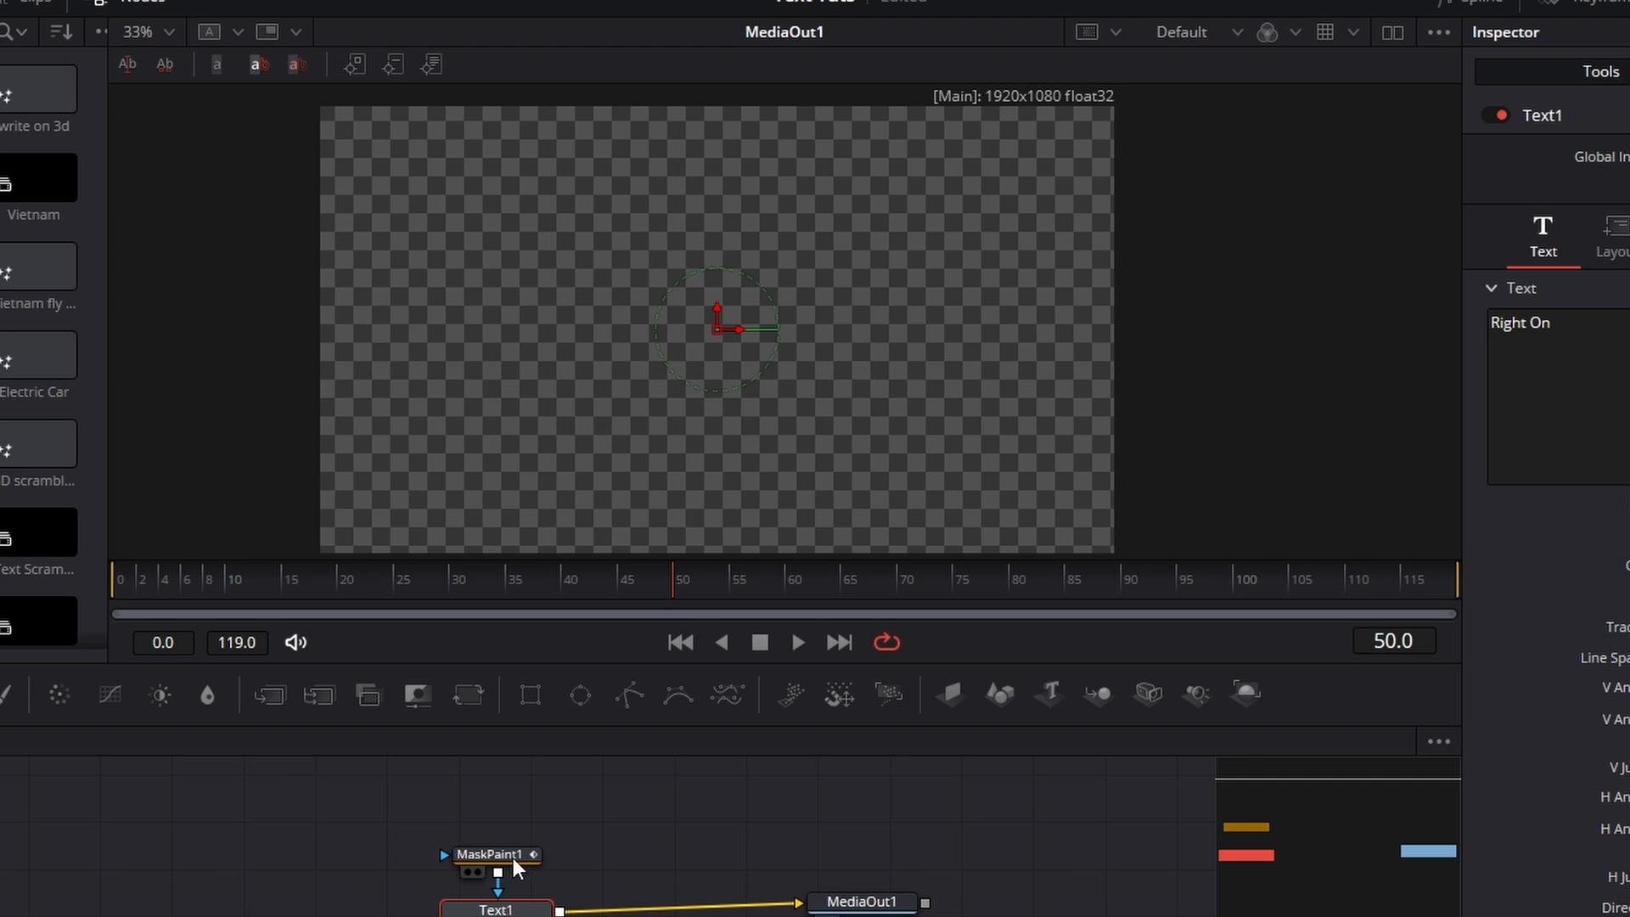
{"action": "left_click_drag", "start_coordinate": [512, 857], "coordinate": [511, 808]}
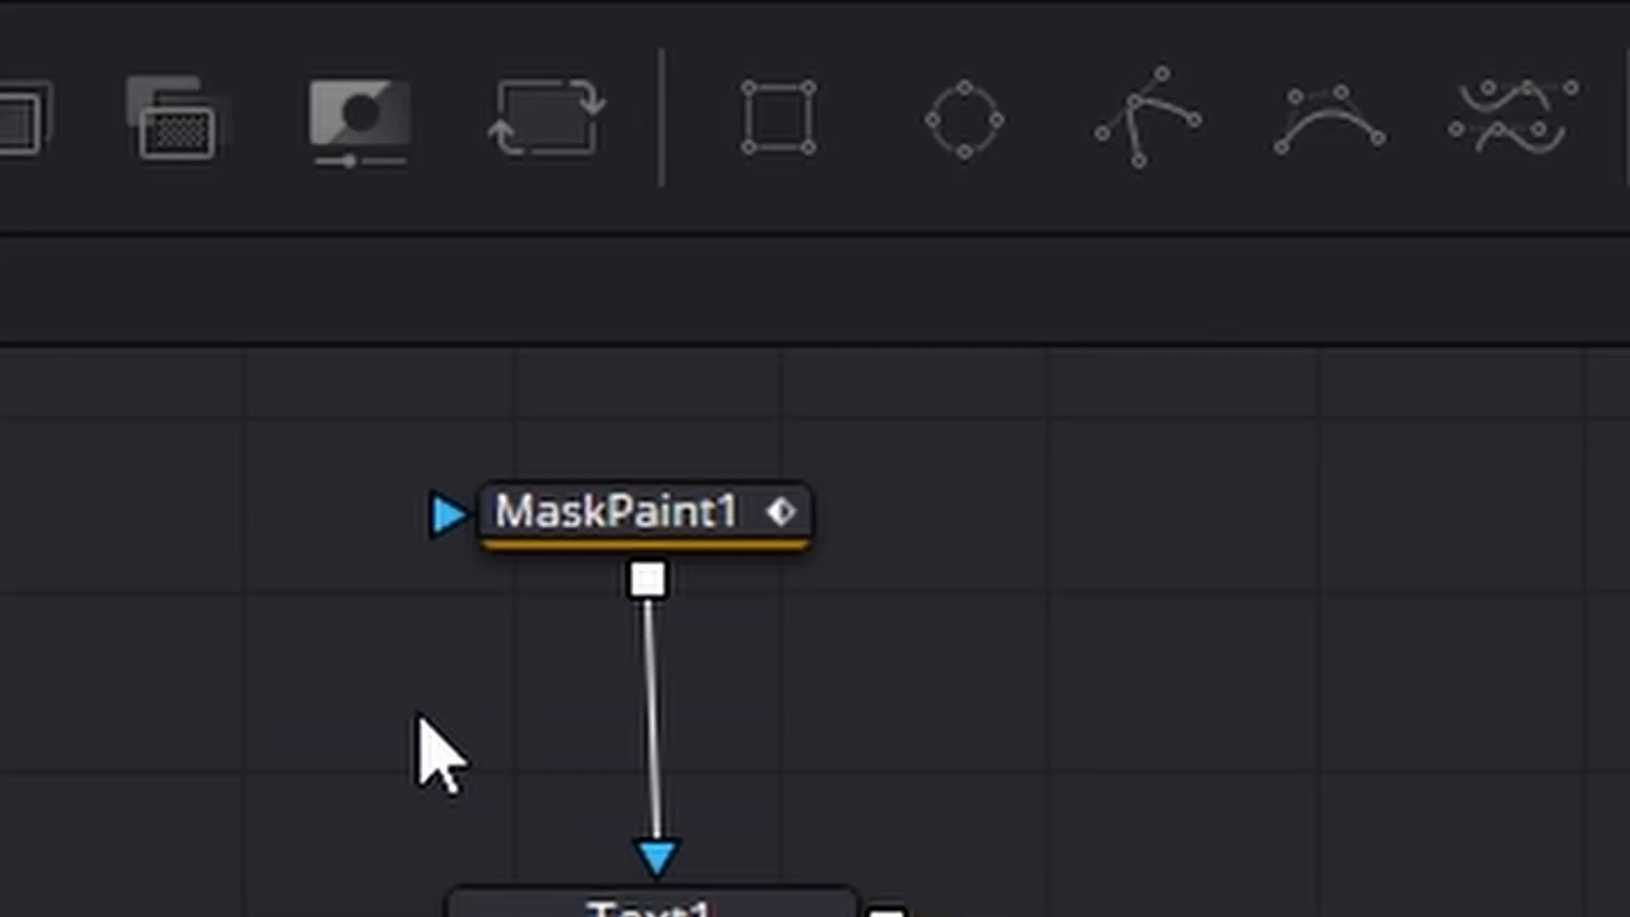
Step: Choose the Stroke tool for the MaskPaint1 node and invert its mask
{"action": "left_click", "coordinate": [676, 533]}
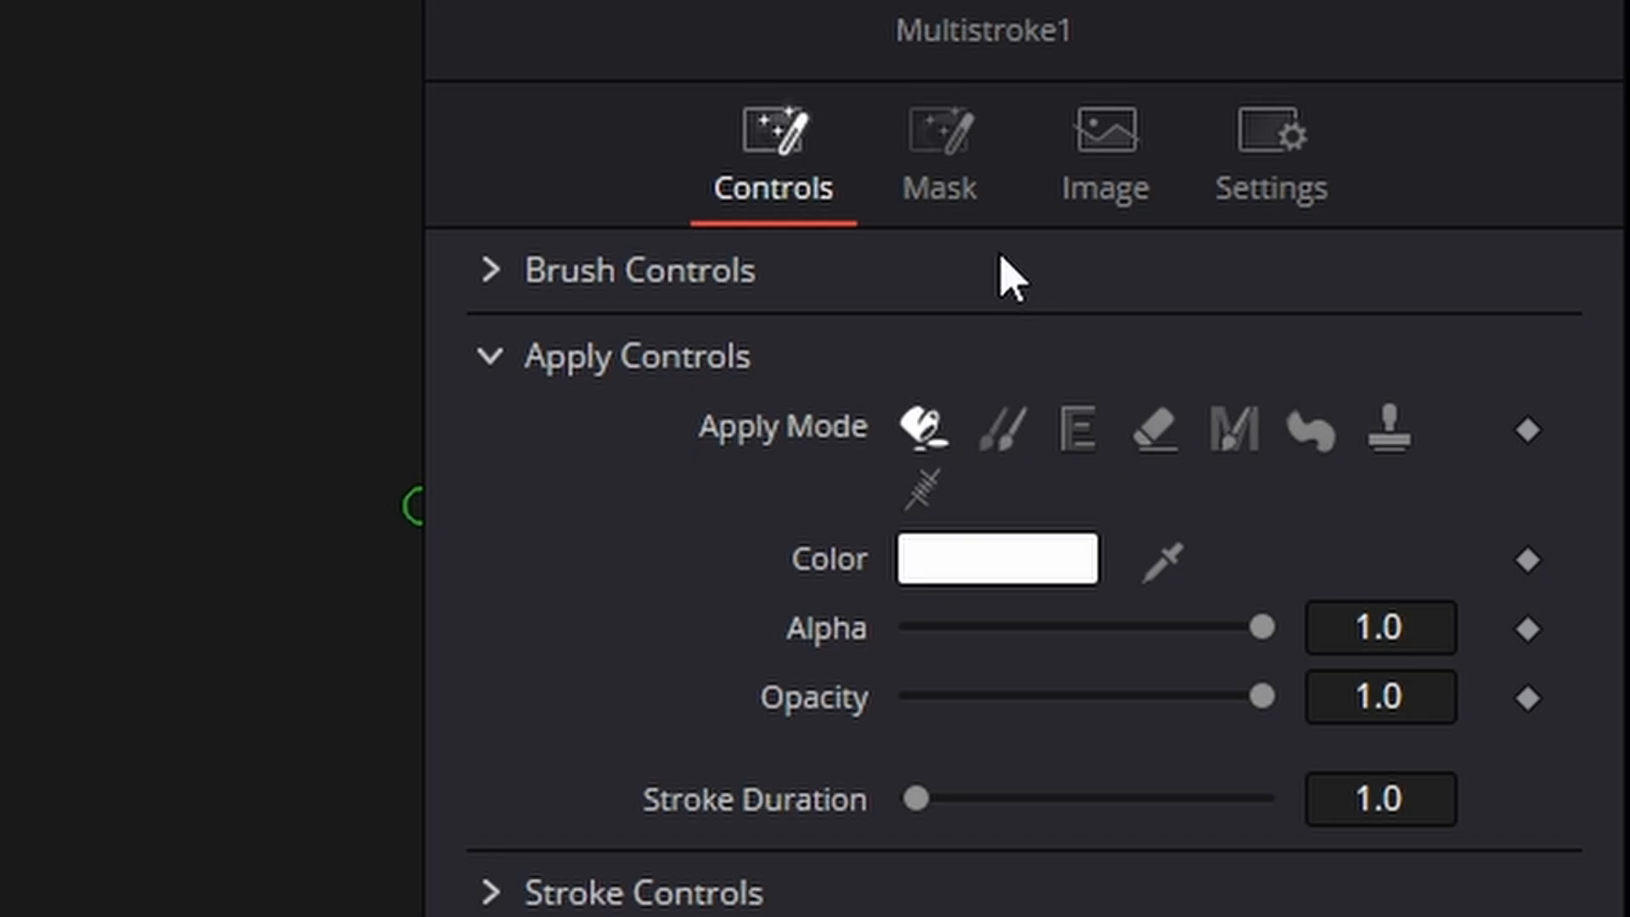
{"action": "left_click", "coordinate": [1159, 402]}
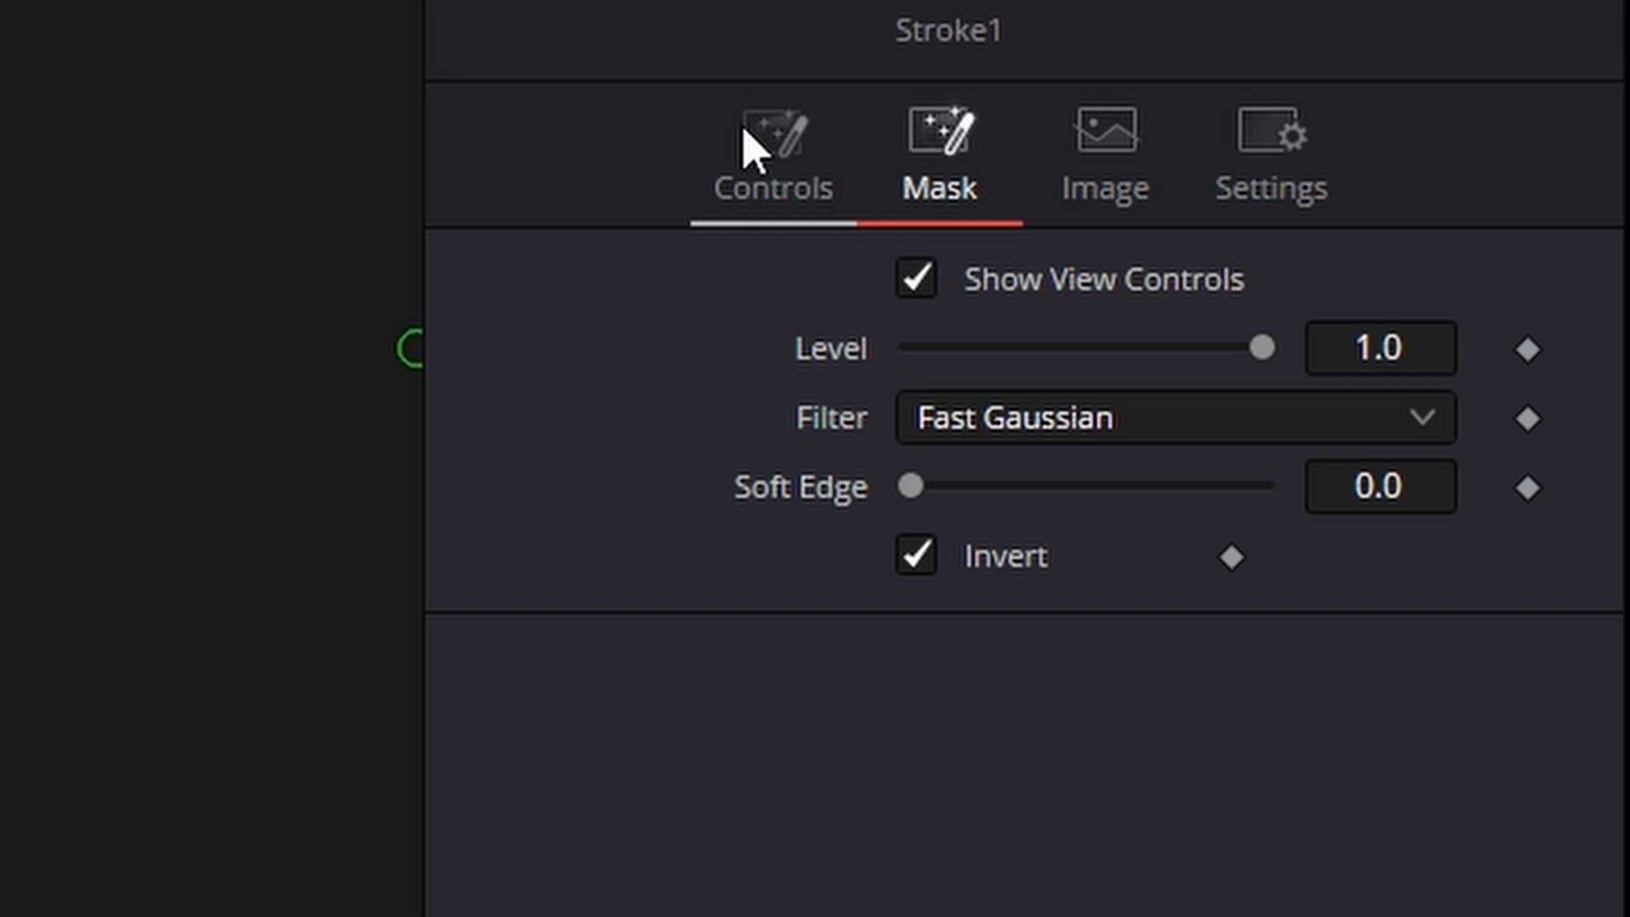
{"action": "left_click", "coordinate": [1342, 259]}
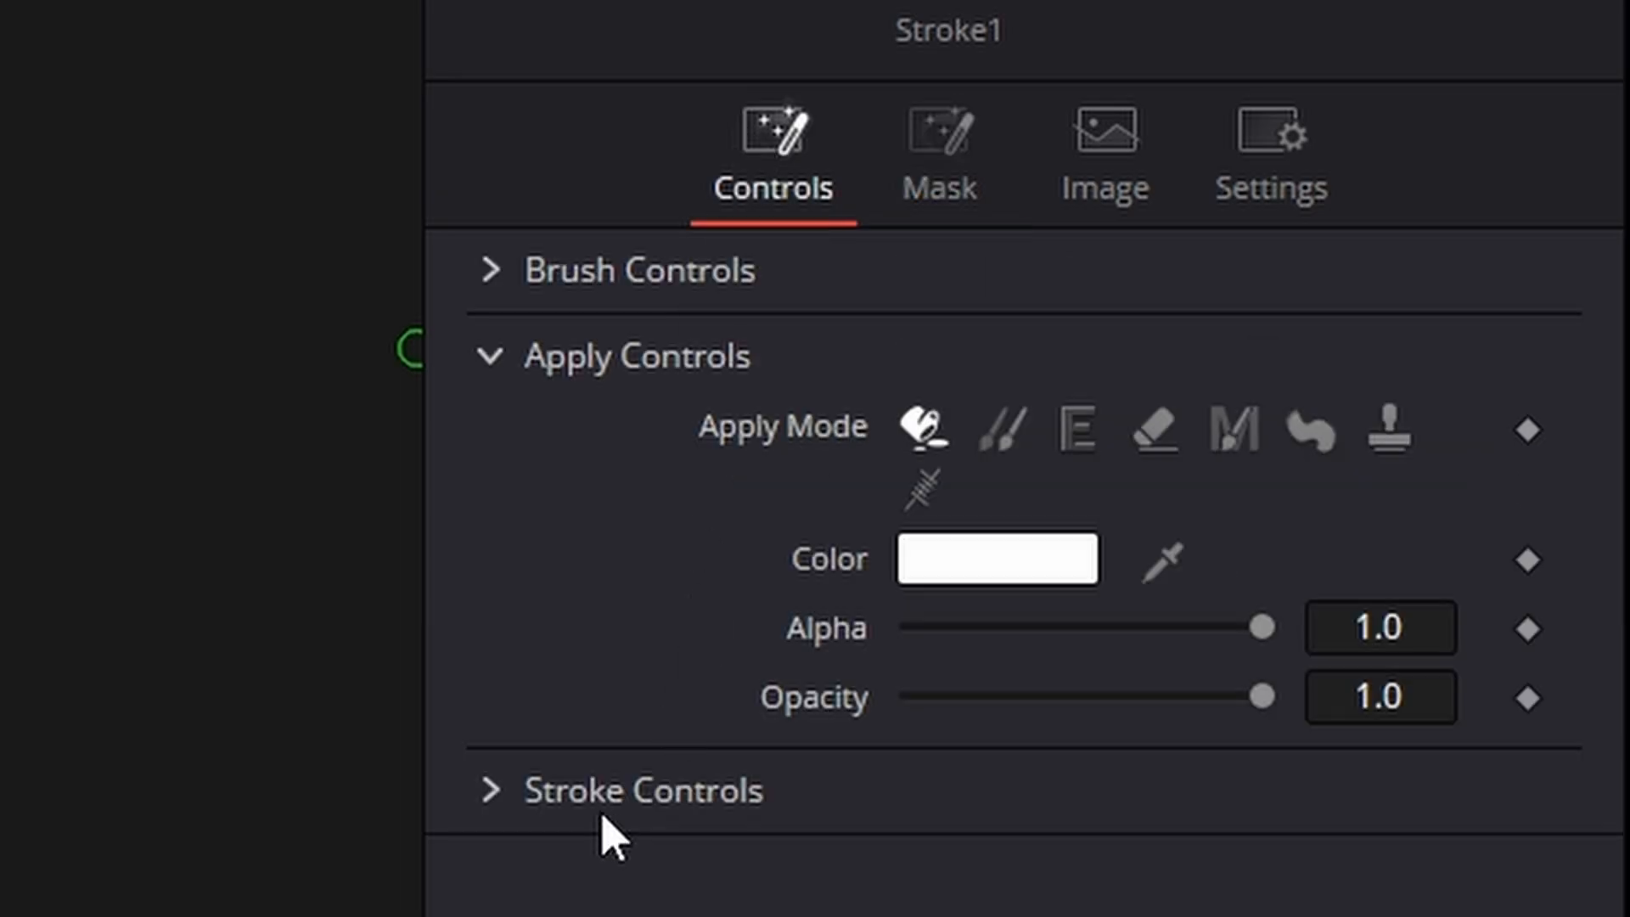
Step: Expand the brush and stroke settings and set the stroke animation to Write On
{"action": "left_click", "coordinate": [492, 272]}
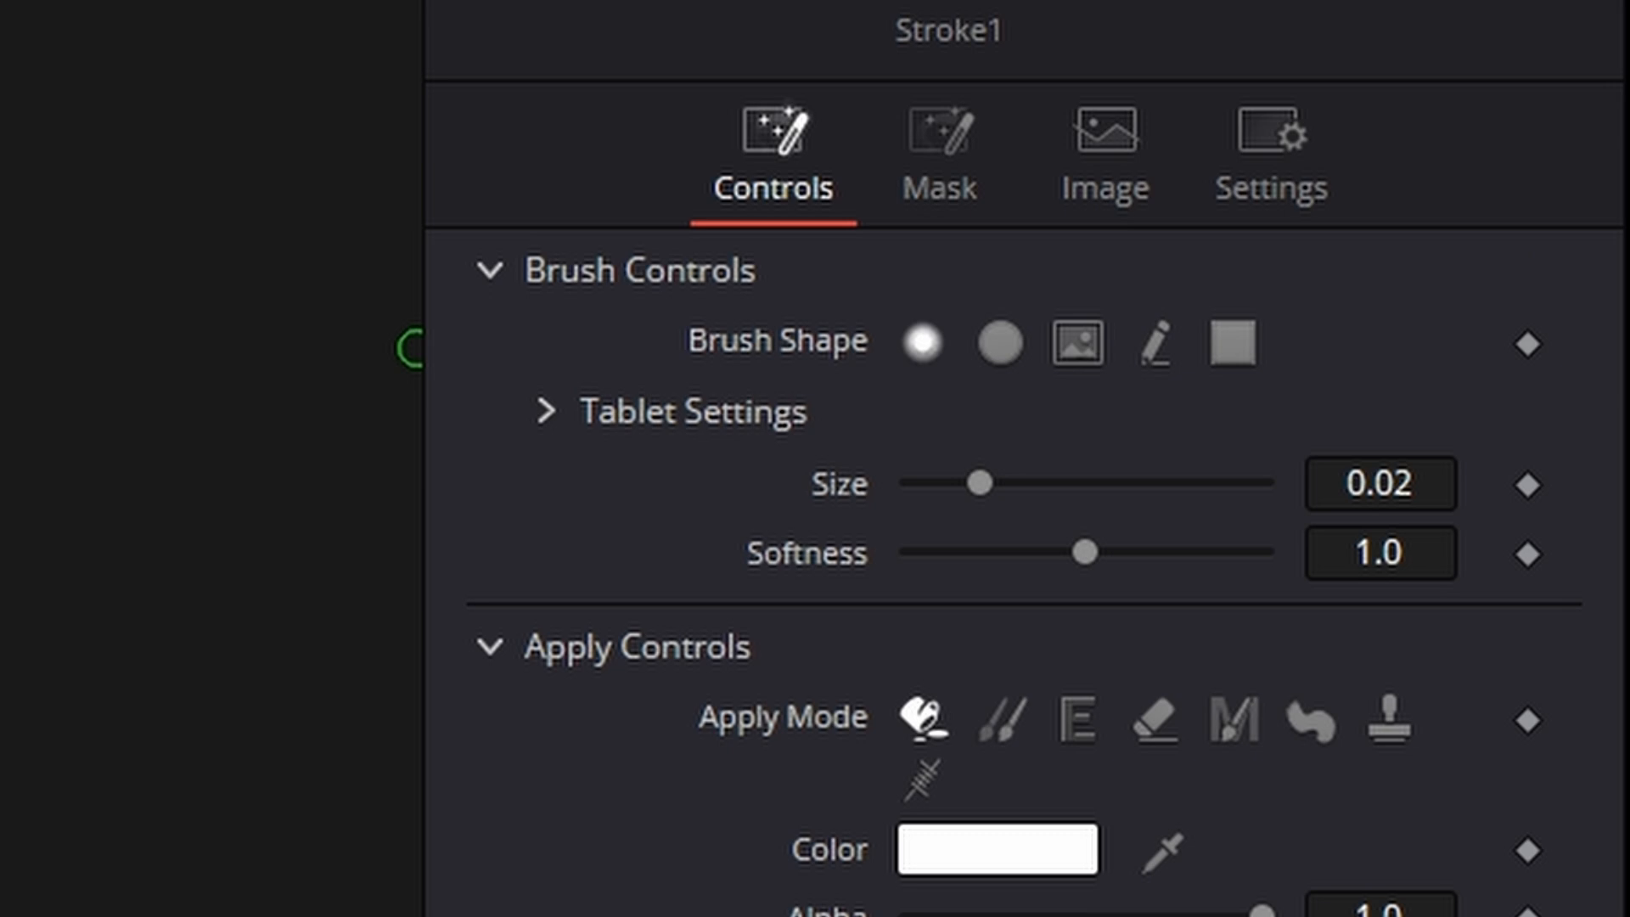
{"action": "left_click", "coordinate": [487, 477]}
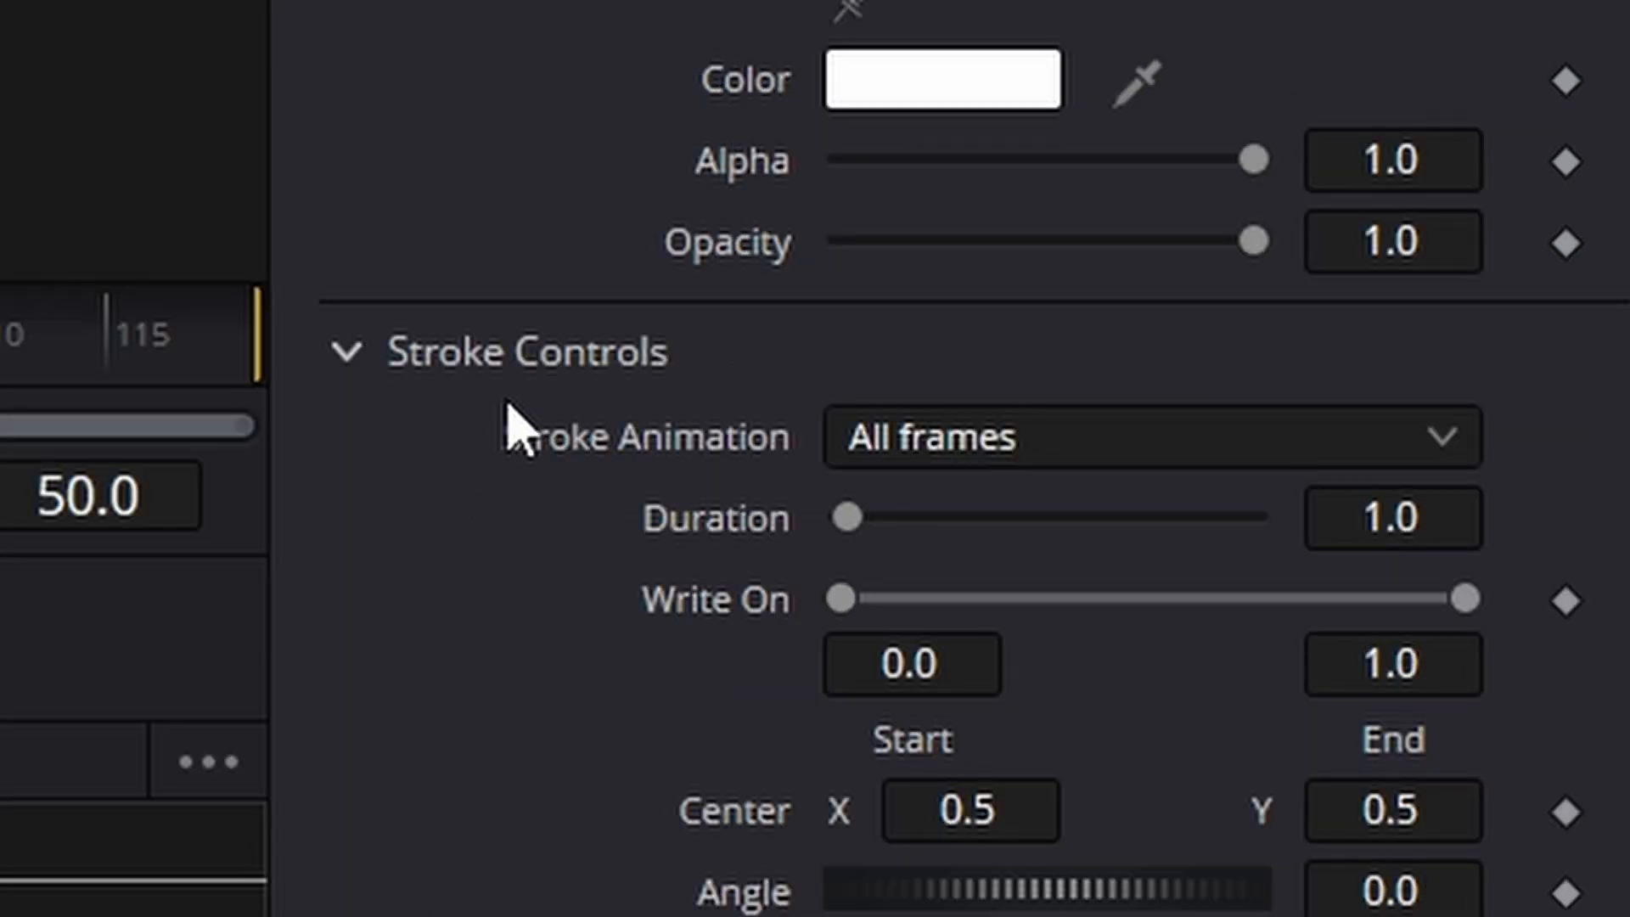
{"action": "left_click", "coordinate": [1012, 425]}
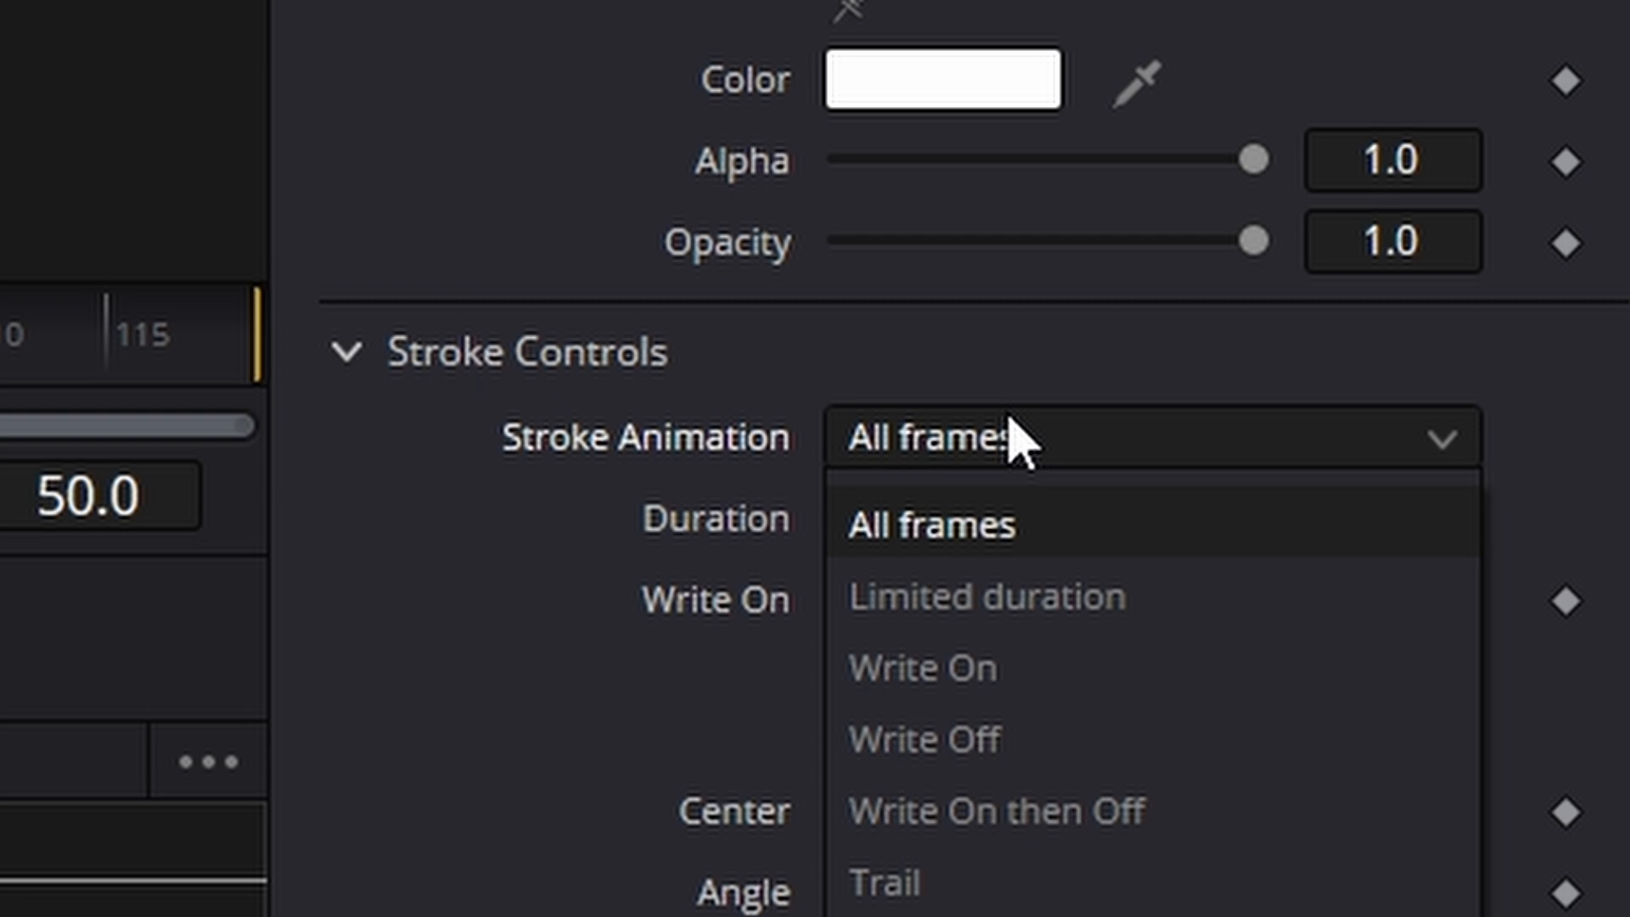
{"action": "left_click", "coordinate": [1084, 665]}
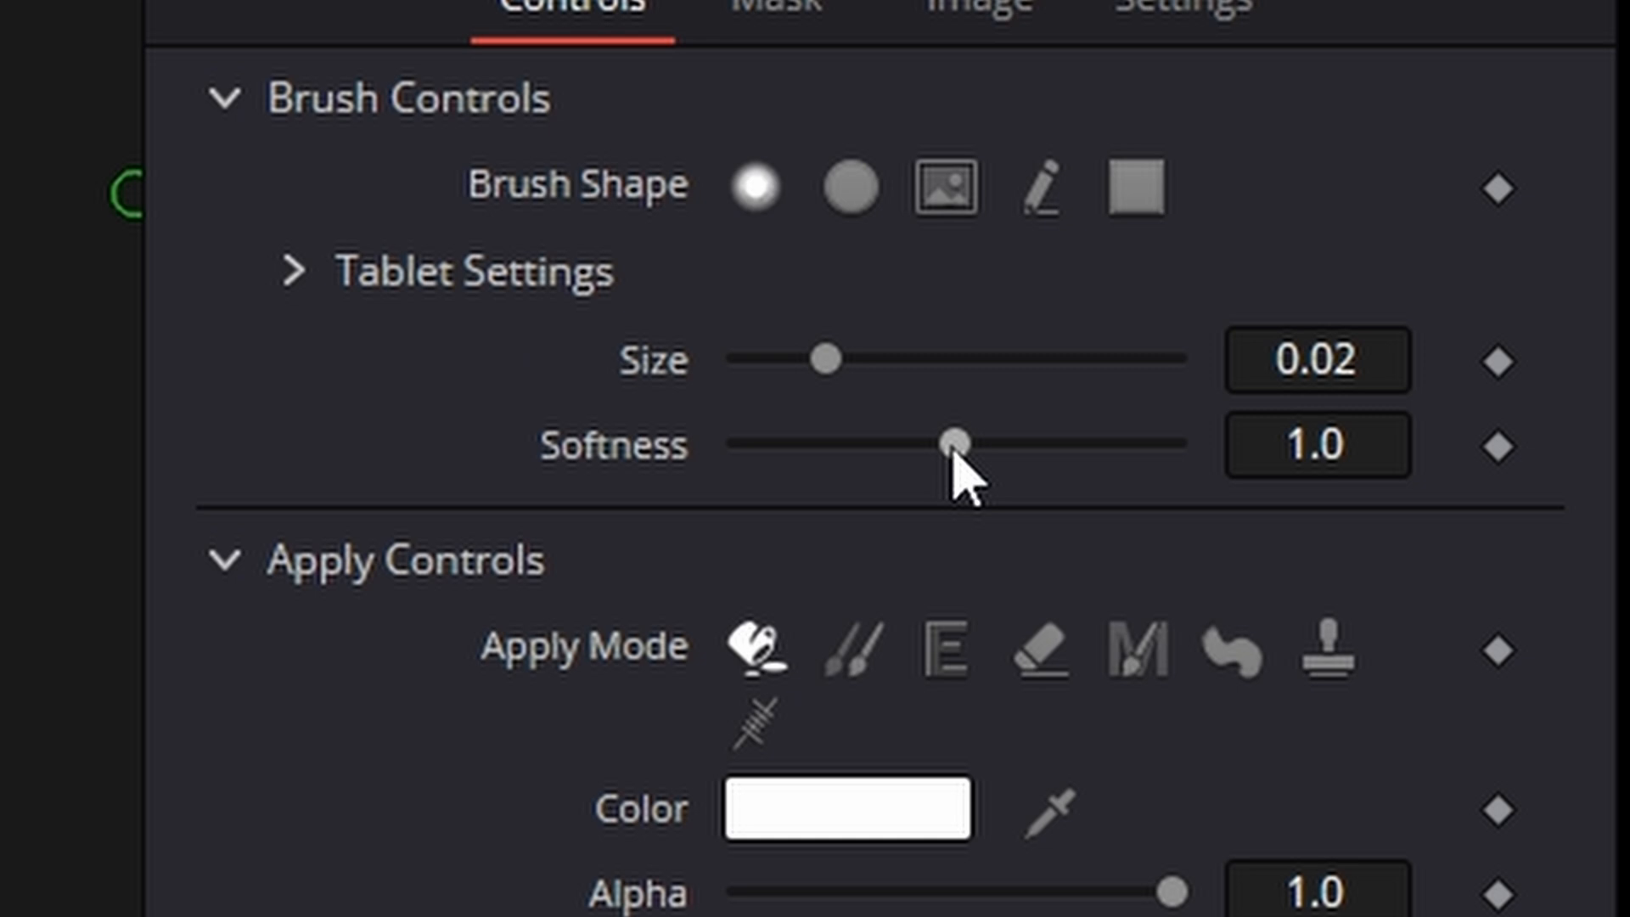
Step: Lower the brush softness to about 0.095, enlarge the brush slightly to cover the letter strokes, and return to frame 0
{"action": "left_click_drag", "start_coordinate": [952, 449], "coordinate": [762, 454]}
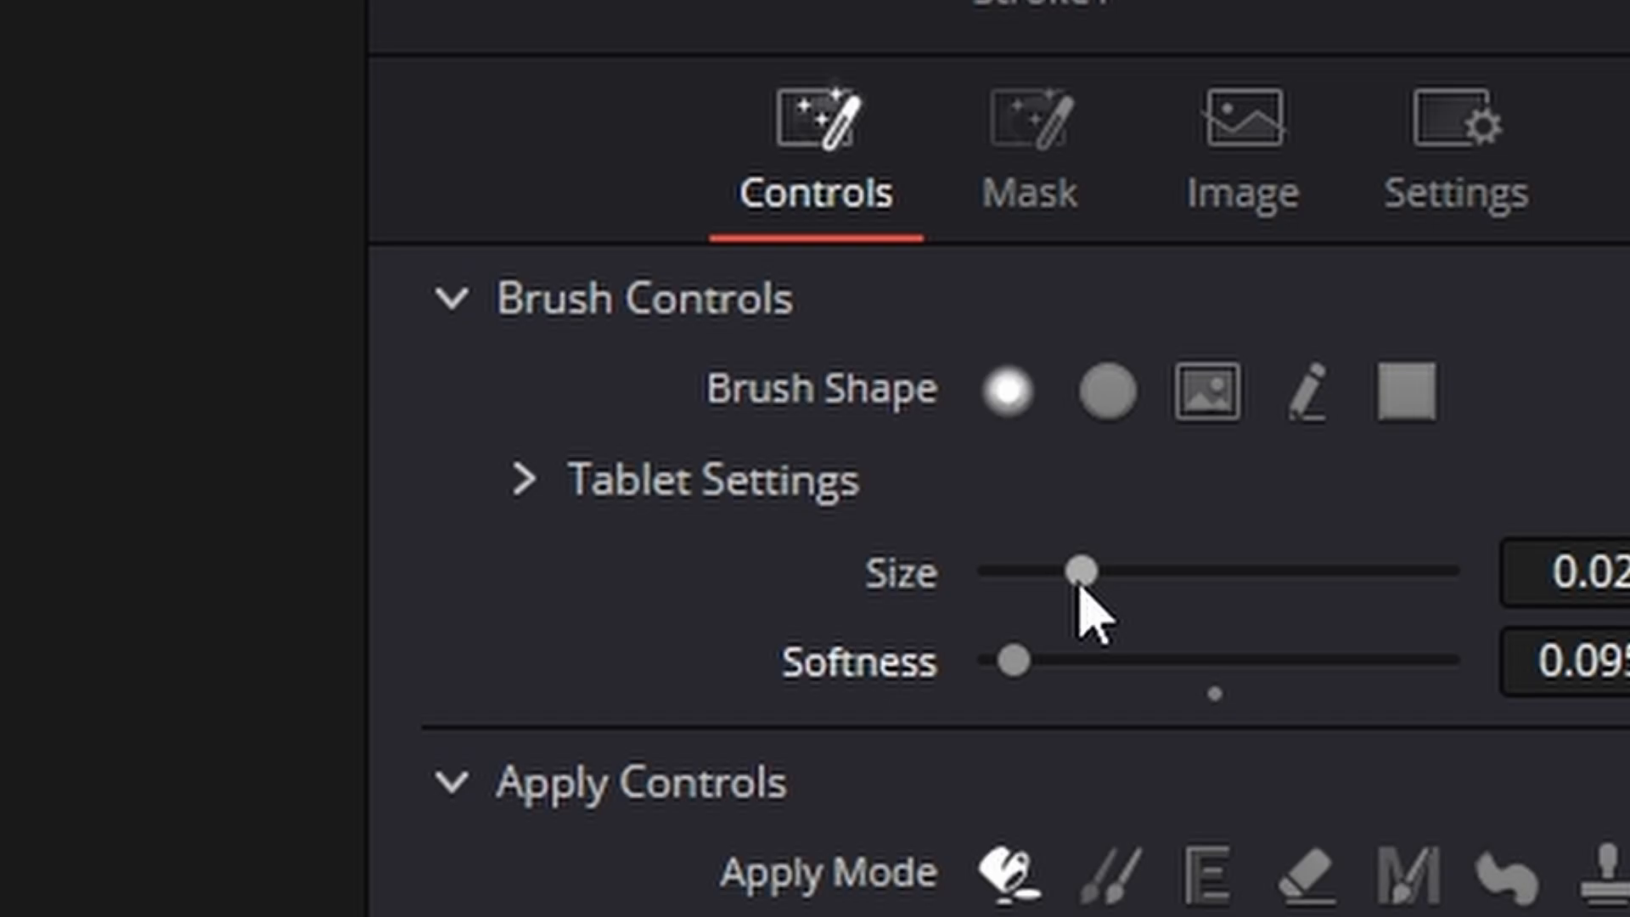
{"action": "left_click_drag", "start_coordinate": [1291, 393], "coordinate": [1311, 395]}
{"action": "left_click_drag", "start_coordinate": [1135, 609], "coordinate": [1160, 615]}
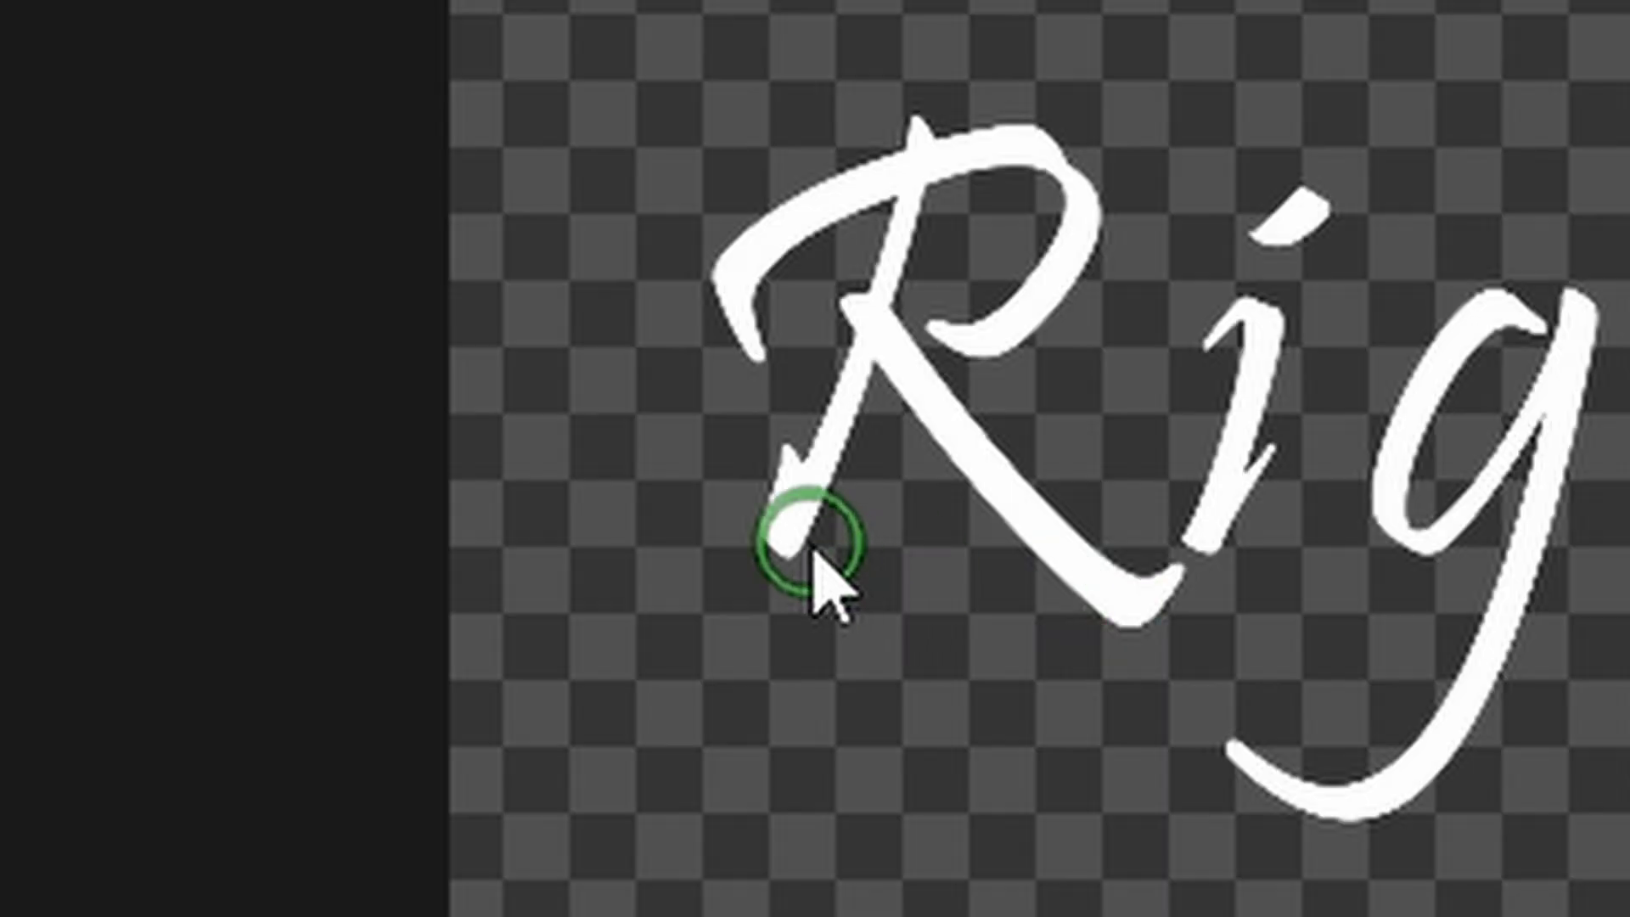
{"action": "mouse_move", "coordinate": [815, 553]}
{"action": "left_mouse_down"}
{"action": "mouse_move", "coordinate": [790, 552]}
{"action": "mouse_move", "coordinate": [781, 519]}
{"action": "mouse_move", "coordinate": [775, 545]}
{"action": "left_mouse_up"}
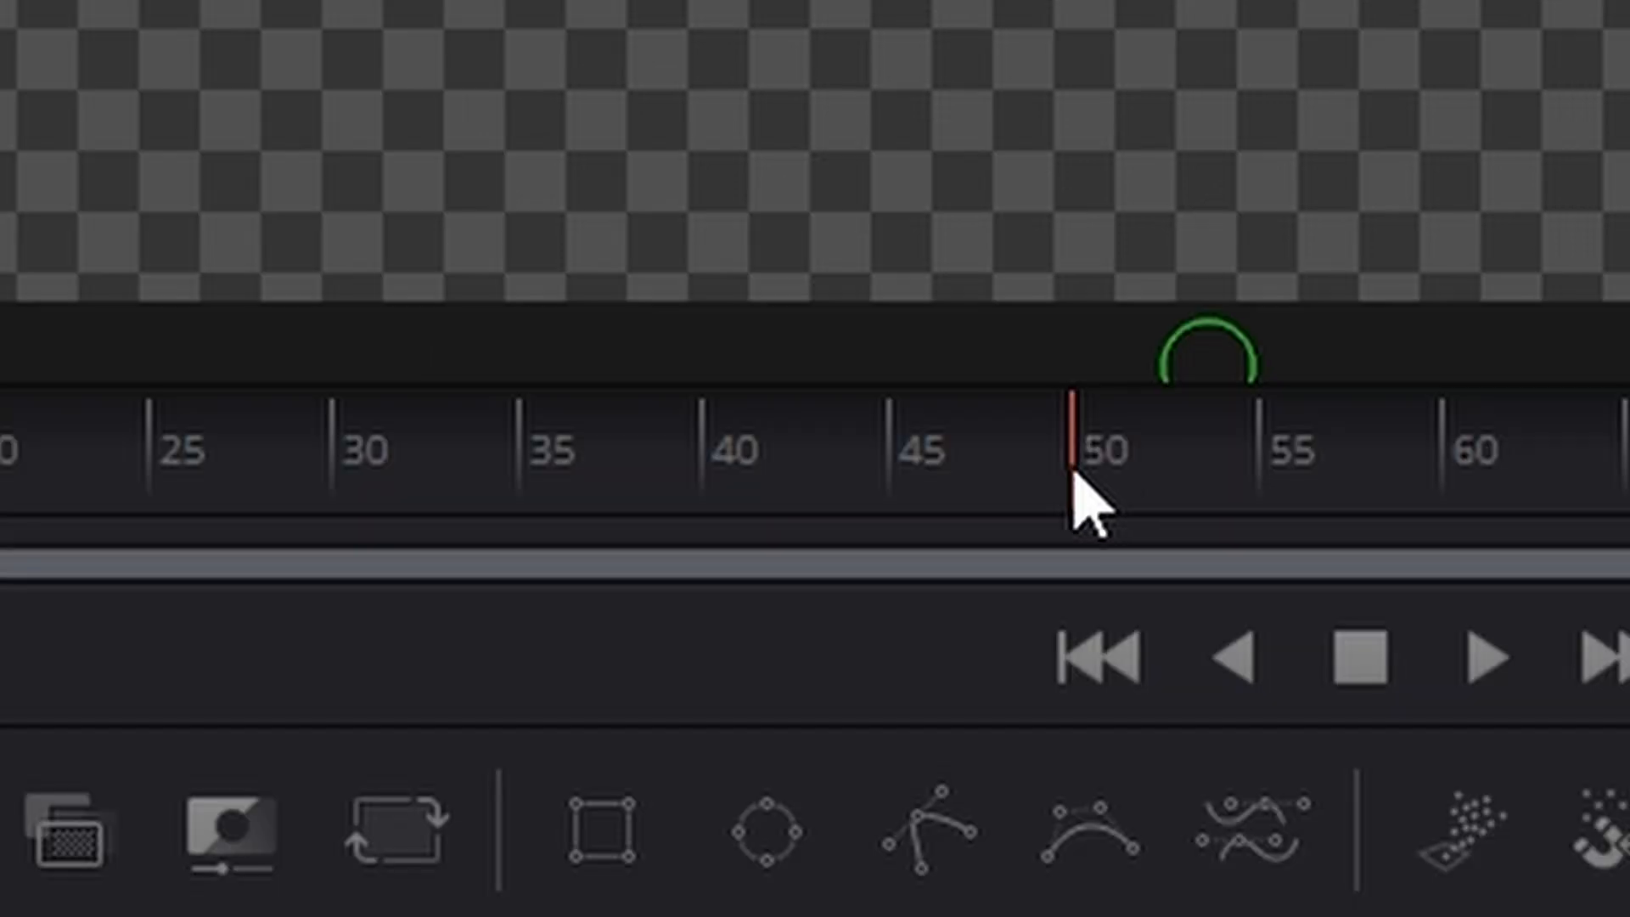
{"action": "left_click_drag", "start_coordinate": [1073, 472], "coordinate": [268, 466]}
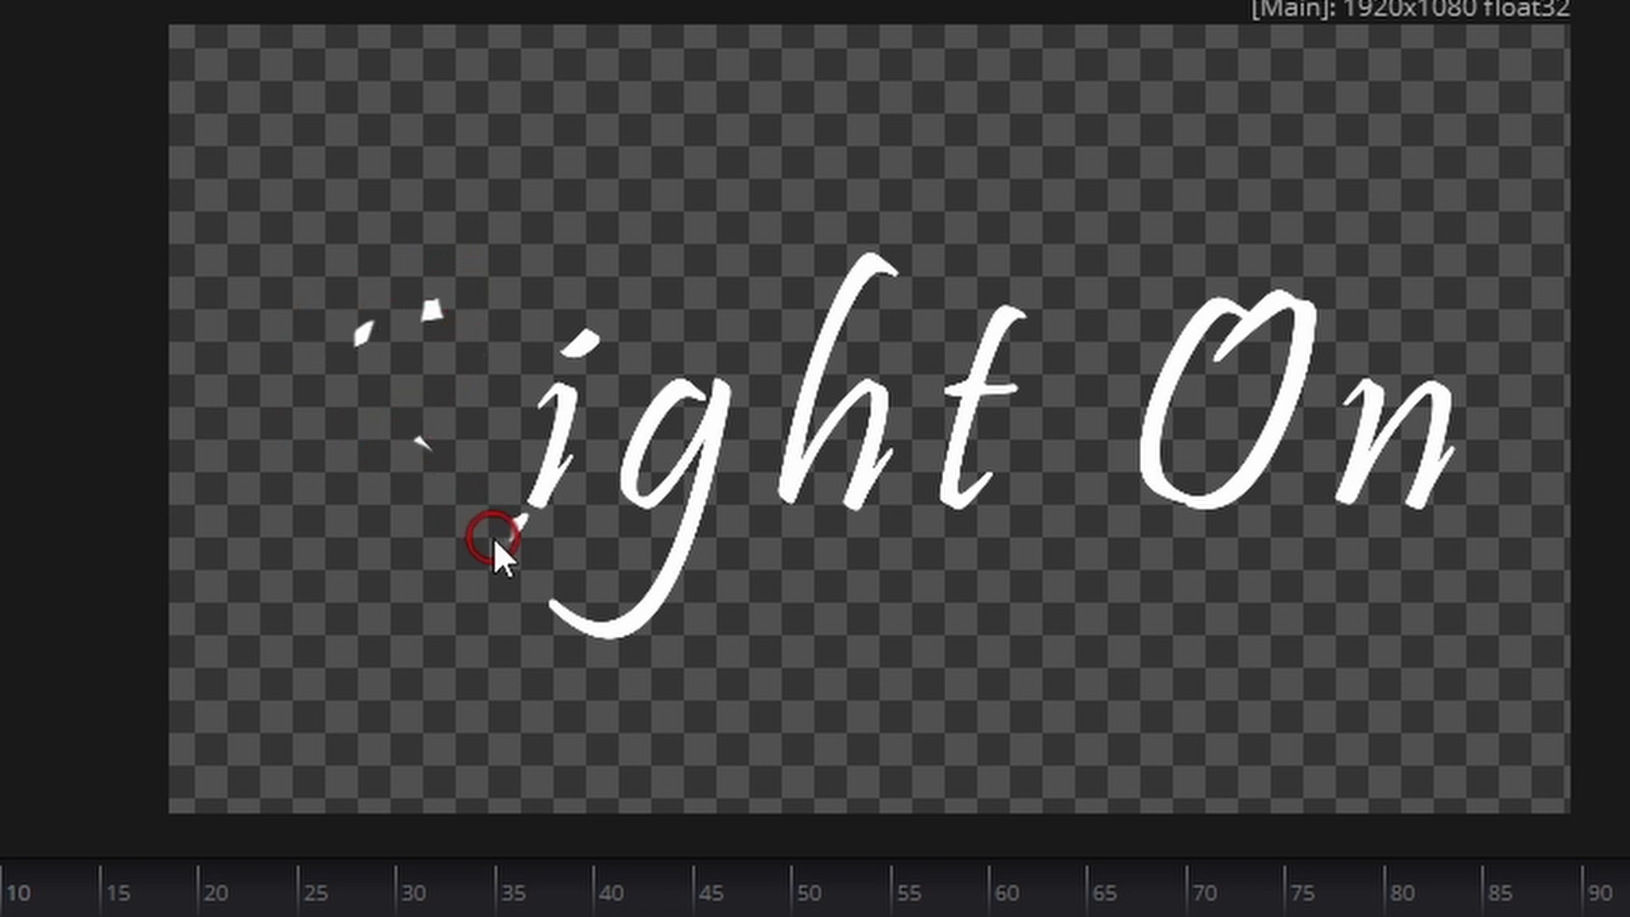
{"action": "mouse_move", "coordinate": [552, 416]}
{"action": "left_mouse_down"}
{"action": "mouse_move", "coordinate": [595, 313]}
{"action": "mouse_move", "coordinate": [556, 494]}
{"action": "mouse_move", "coordinate": [434, 413]}
{"action": "mouse_move", "coordinate": [404, 283]}
{"action": "left_mouse_up"}
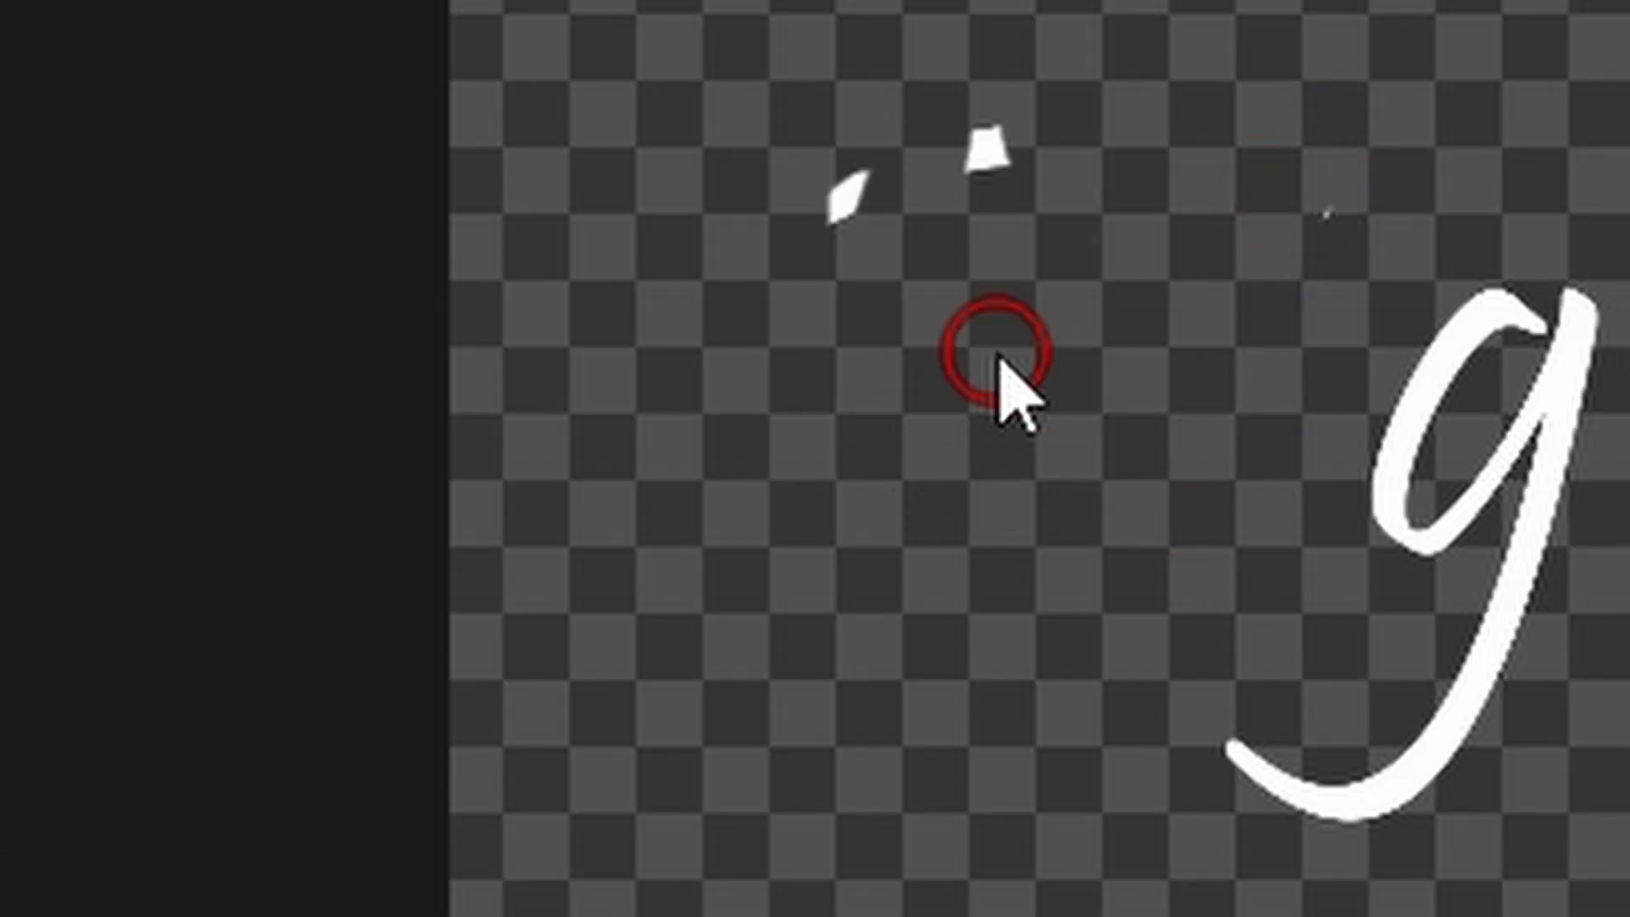
{"action": "left_click_drag", "start_coordinate": [921, 118], "coordinate": [884, 218]}
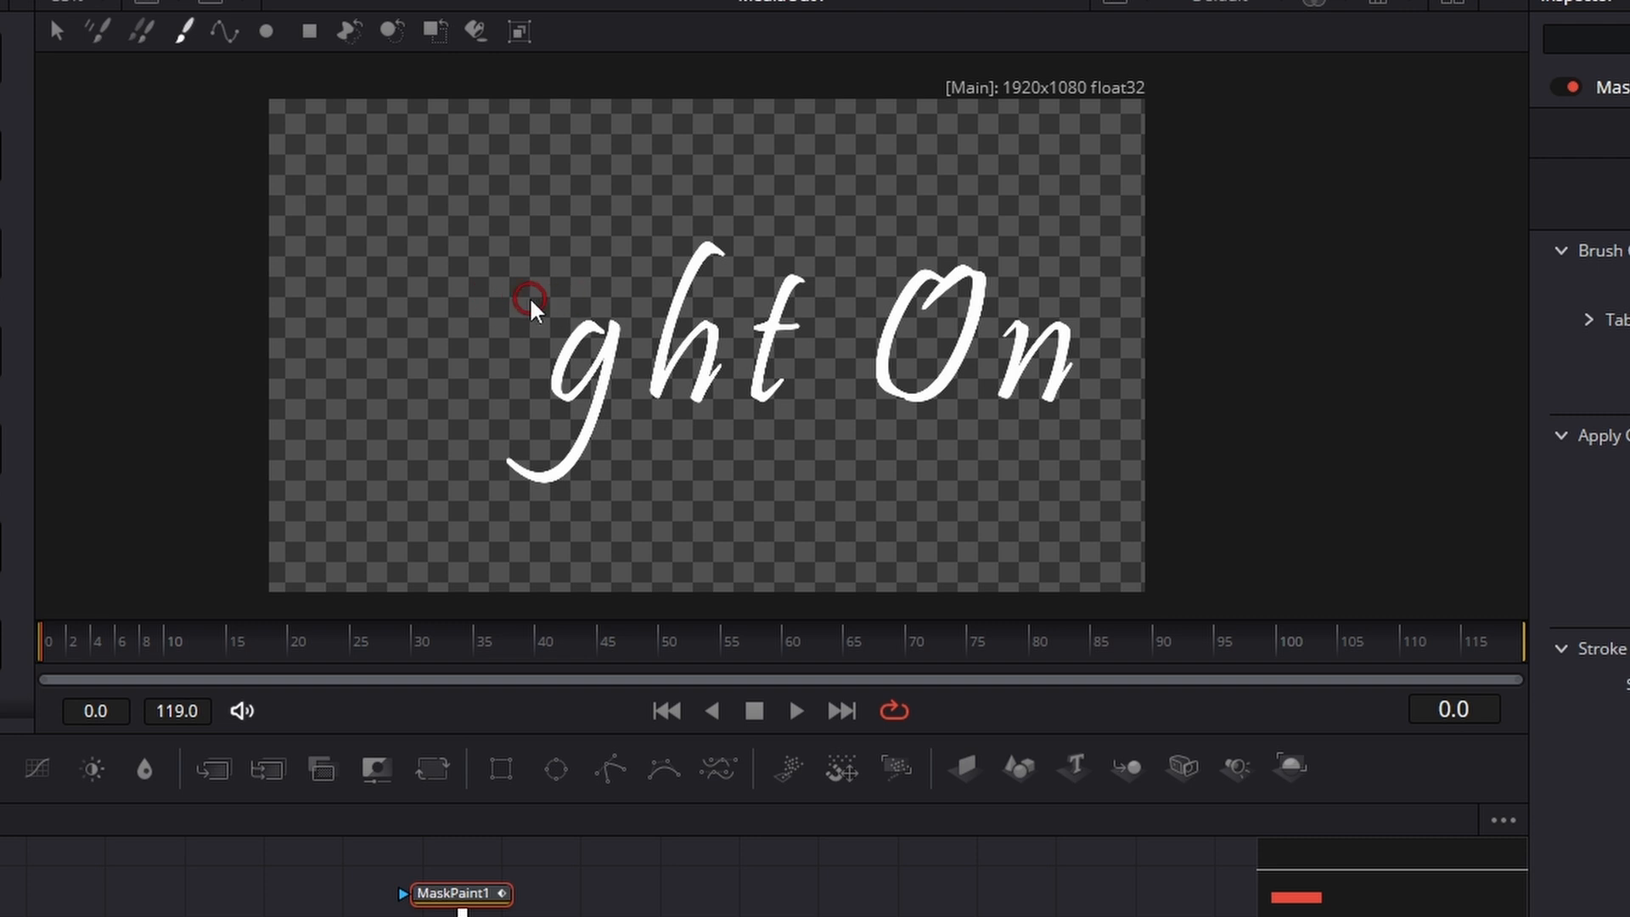
{"action": "key", "text": "ctrl+z"}
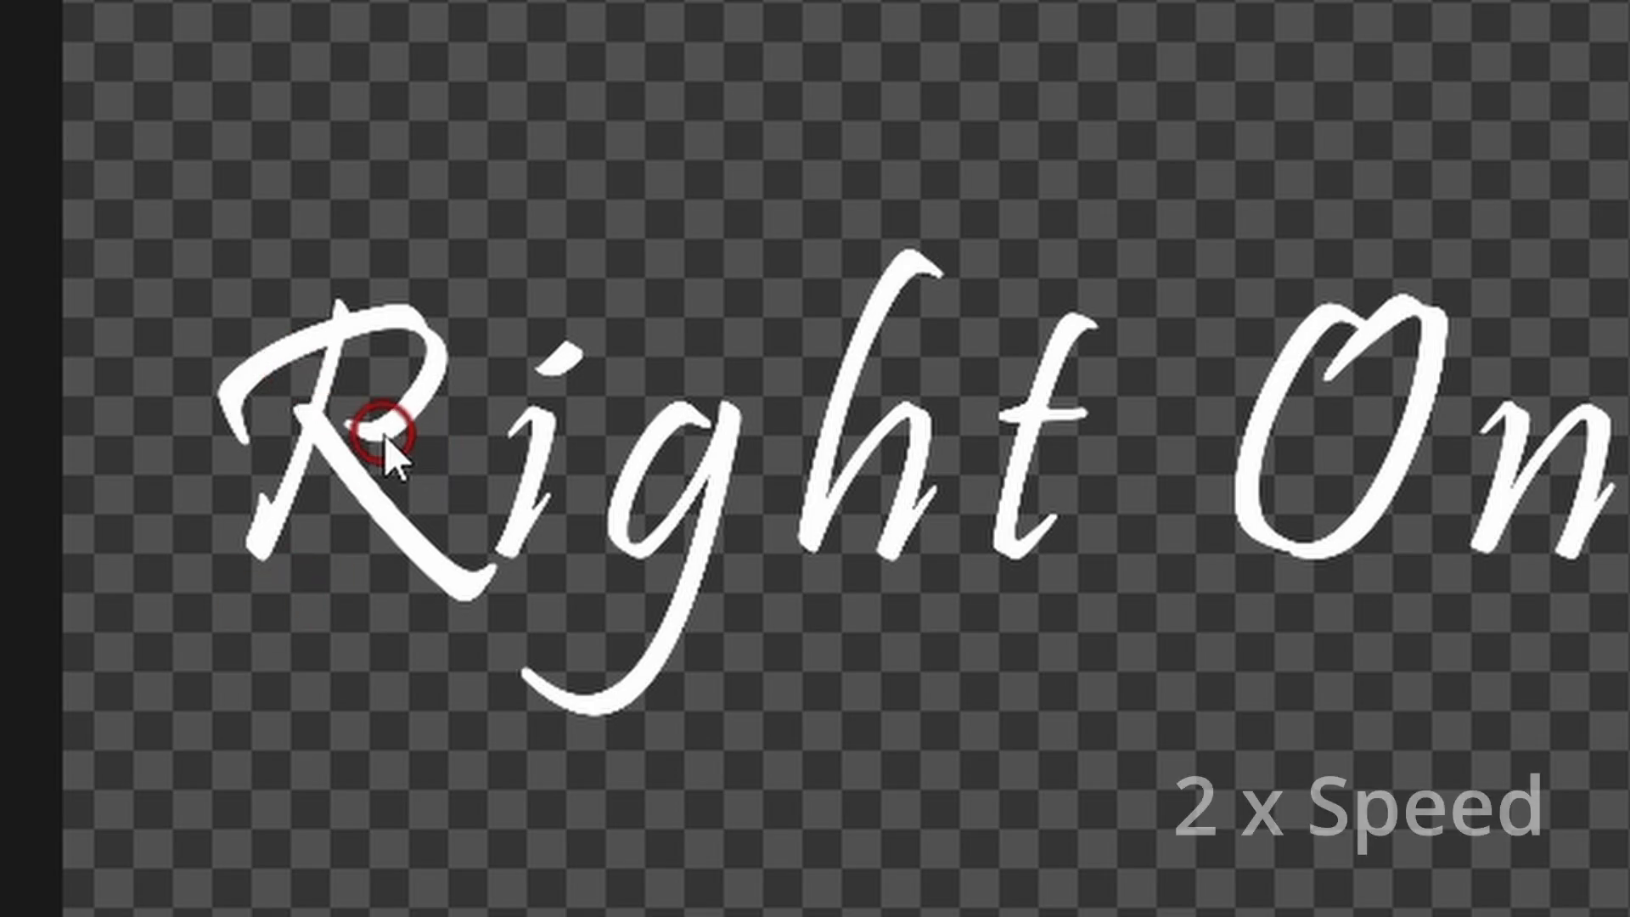
Step: Trace all the letters of "Right On" in writing order with one continuous mask stroke and play back the animation
{"action": "left_click_drag", "start_coordinate": [549, 304], "coordinate": [527, 244]}
{"action": "mouse_move", "coordinate": [251, 568]}
{"action": "left_mouse_down"}
{"action": "mouse_move", "coordinate": [328, 385]}
{"action": "mouse_move", "coordinate": [362, 489]}
{"action": "mouse_move", "coordinate": [477, 567]}
{"action": "left_mouse_up"}
{"action": "mouse_move", "coordinate": [559, 368]}
{"action": "left_mouse_down"}
{"action": "mouse_move", "coordinate": [682, 405]}
{"action": "mouse_move", "coordinate": [613, 532]}
{"action": "mouse_move", "coordinate": [710, 477]}
{"action": "left_mouse_up"}
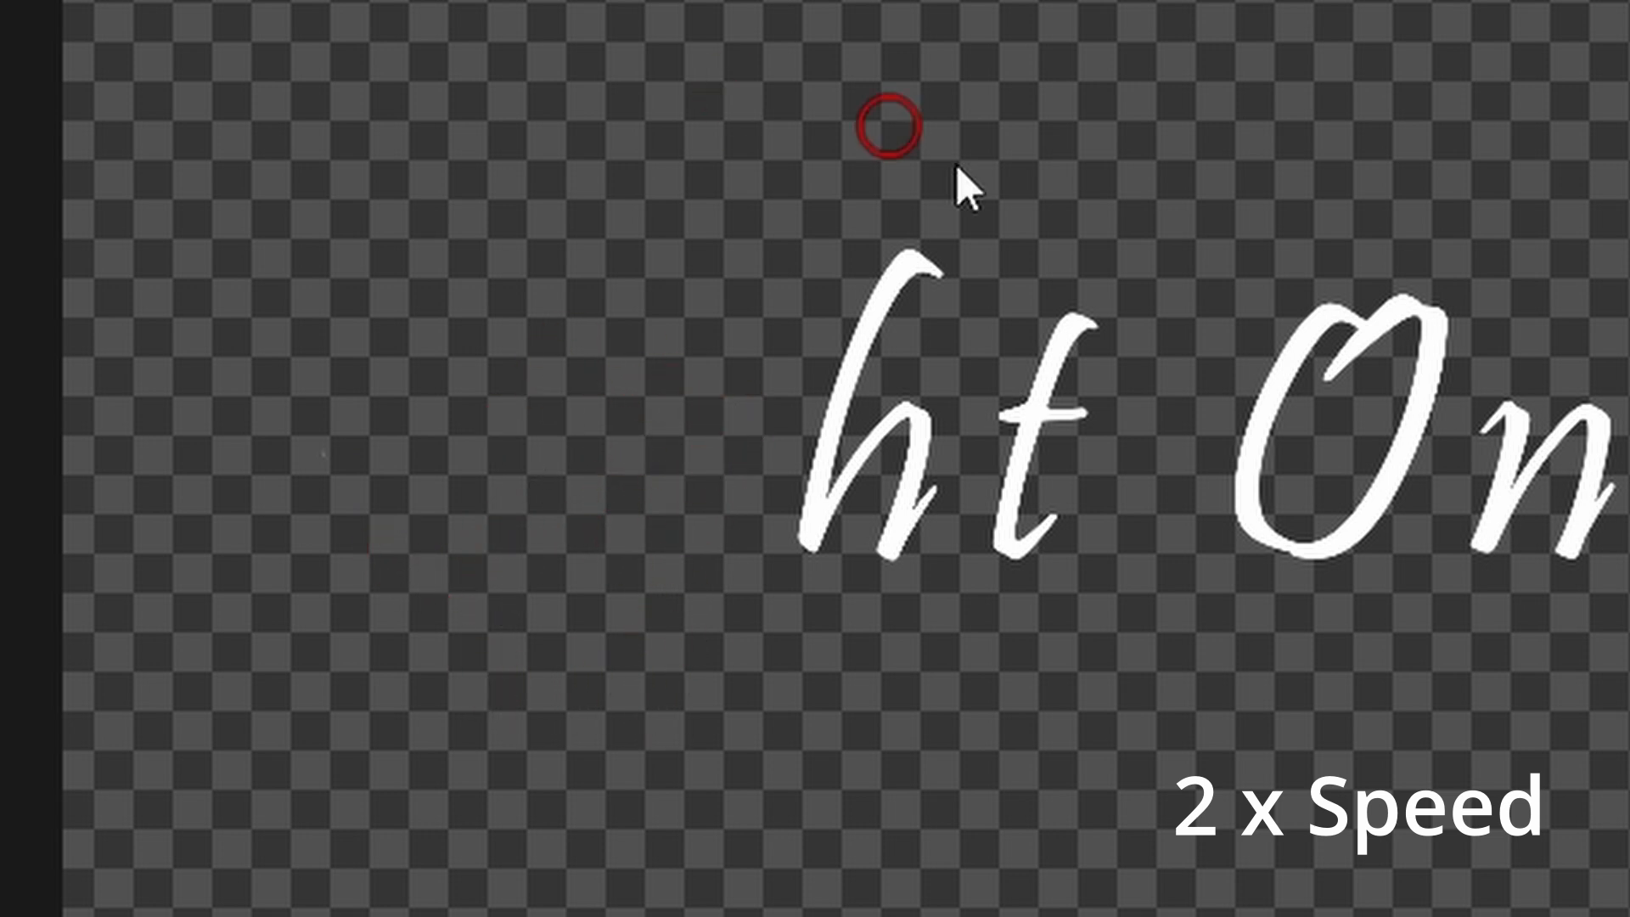
{"action": "mouse_move", "coordinate": [922, 274]}
{"action": "left_mouse_down"}
{"action": "mouse_move", "coordinate": [786, 546]}
{"action": "mouse_move", "coordinate": [909, 466]}
{"action": "mouse_move", "coordinate": [1008, 334]}
{"action": "mouse_move", "coordinate": [1017, 442]}
{"action": "left_mouse_up"}
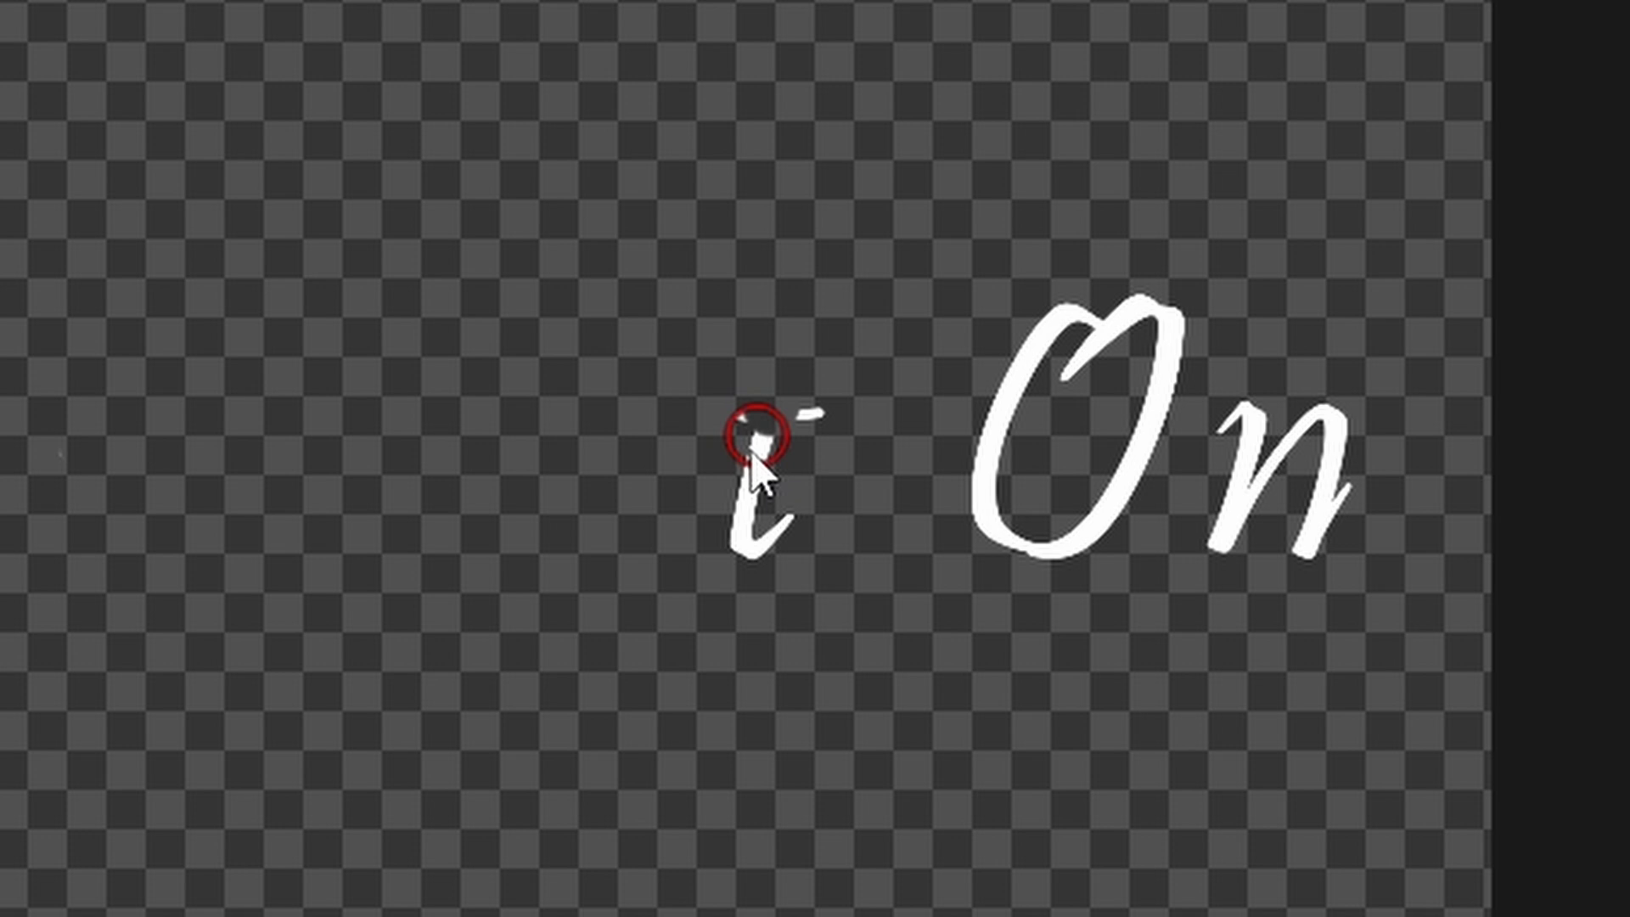
{"action": "mouse_move", "coordinate": [756, 435]}
{"action": "left_mouse_down"}
{"action": "mouse_move", "coordinate": [784, 551]}
{"action": "mouse_move", "coordinate": [826, 430]}
{"action": "left_mouse_up"}
{"action": "mouse_move", "coordinate": [1020, 258]}
{"action": "left_mouse_down"}
{"action": "mouse_move", "coordinate": [1100, 314]}
{"action": "mouse_move", "coordinate": [1044, 325]}
{"action": "mouse_move", "coordinate": [990, 501]}
{"action": "mouse_move", "coordinate": [1106, 532]}
{"action": "mouse_move", "coordinate": [1078, 340]}
{"action": "left_mouse_up"}
{"action": "mouse_move", "coordinate": [1140, 438]}
{"action": "left_mouse_down"}
{"action": "mouse_move", "coordinate": [1235, 459]}
{"action": "mouse_move", "coordinate": [1225, 516]}
{"action": "mouse_move", "coordinate": [1285, 423]}
{"action": "mouse_move", "coordinate": [1325, 421]}
{"action": "mouse_move", "coordinate": [1266, 583]}
{"action": "left_mouse_up"}
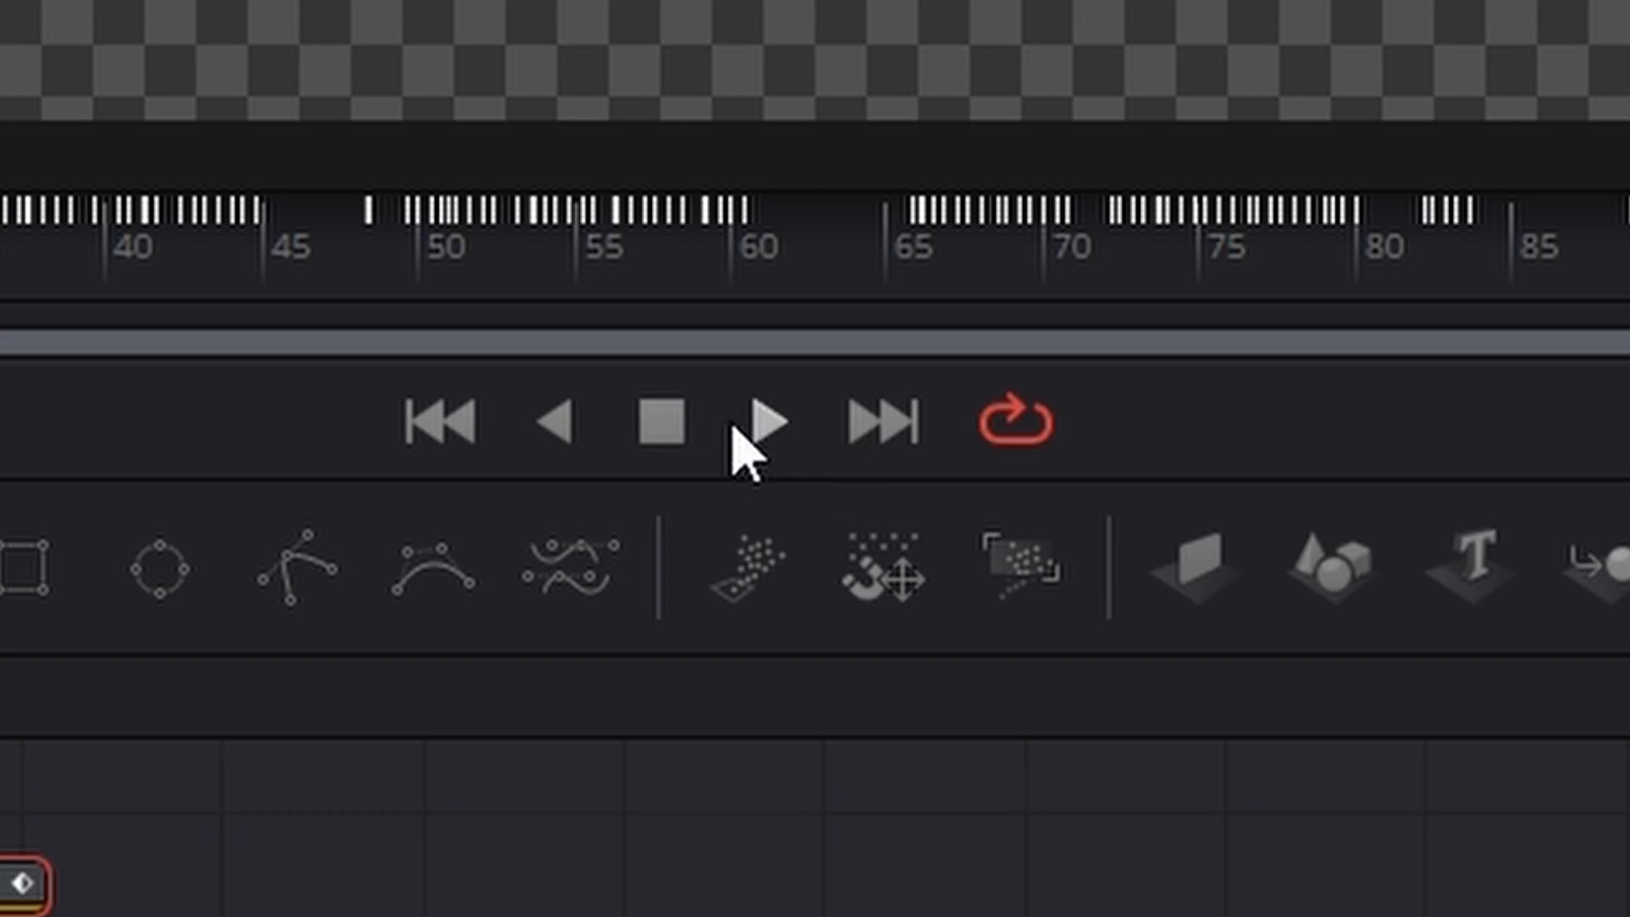
{"action": "left_click", "coordinate": [768, 424]}
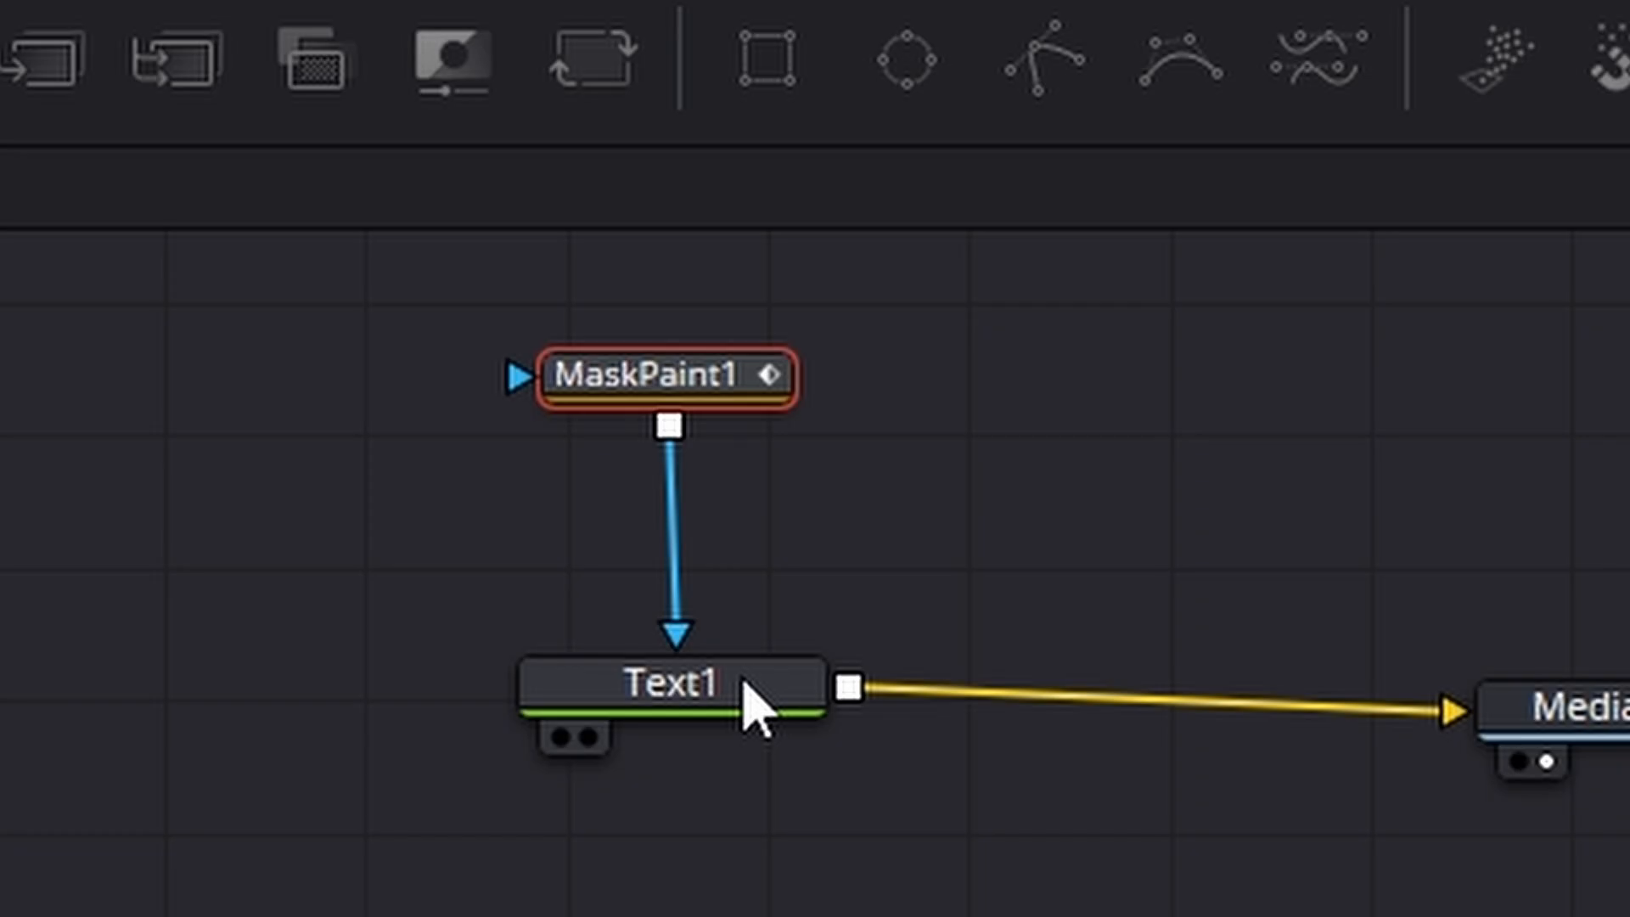
Step: Show the Keyframes editor for MaskPaint1, select Stroke1's End track and fit all its keyframes in view
{"action": "left_click", "coordinate": [758, 709]}
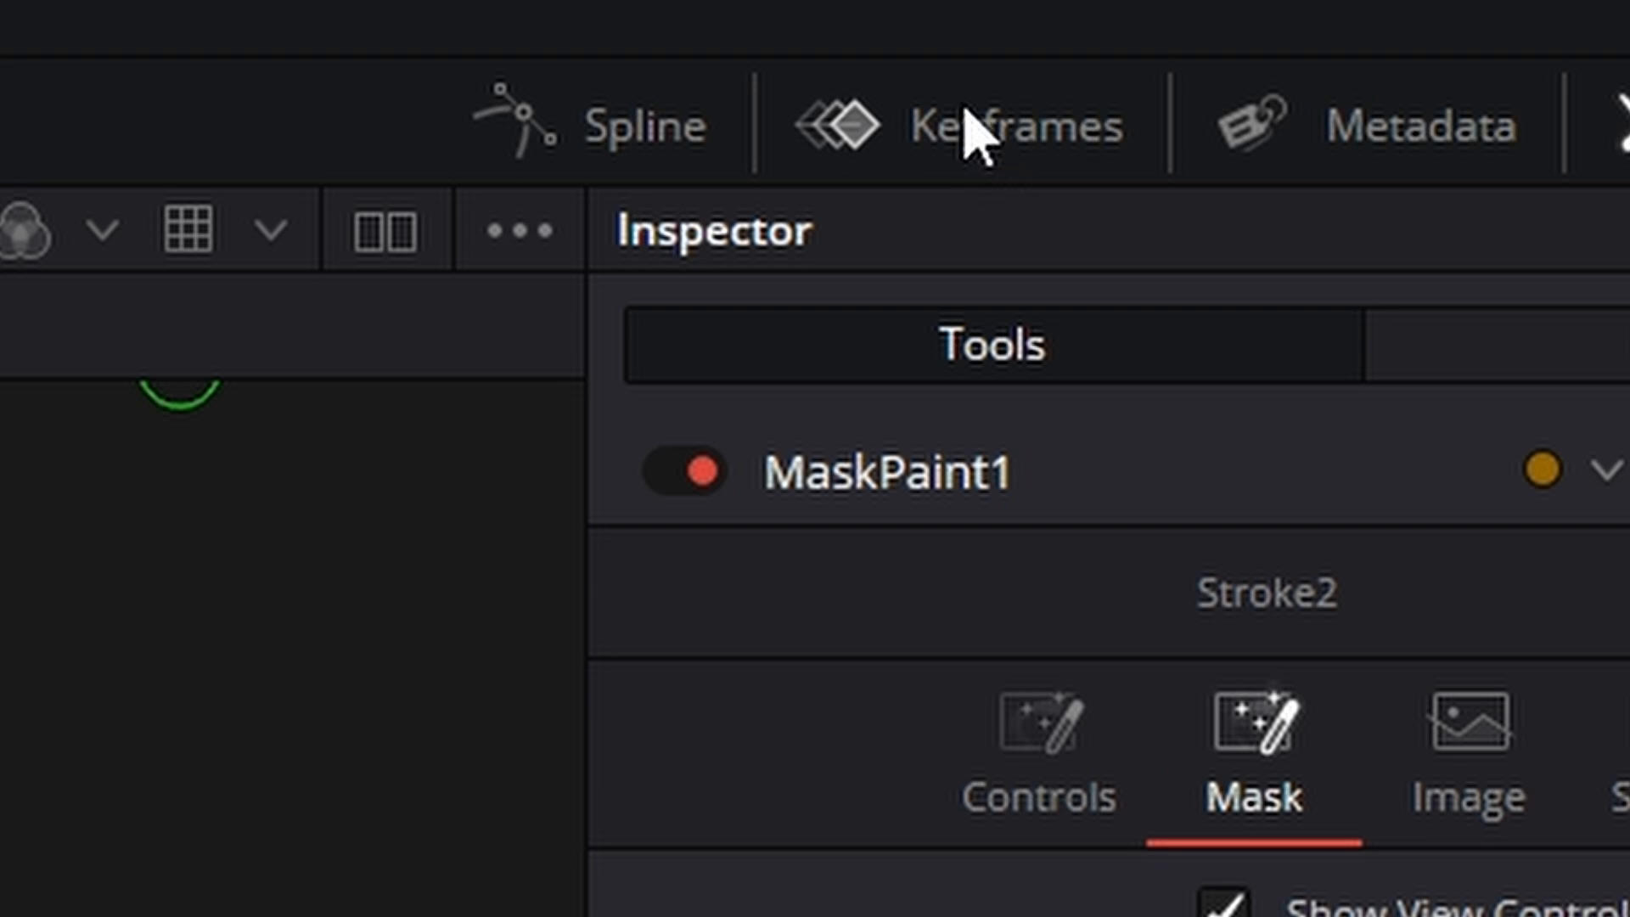
{"action": "left_click", "coordinate": [976, 128]}
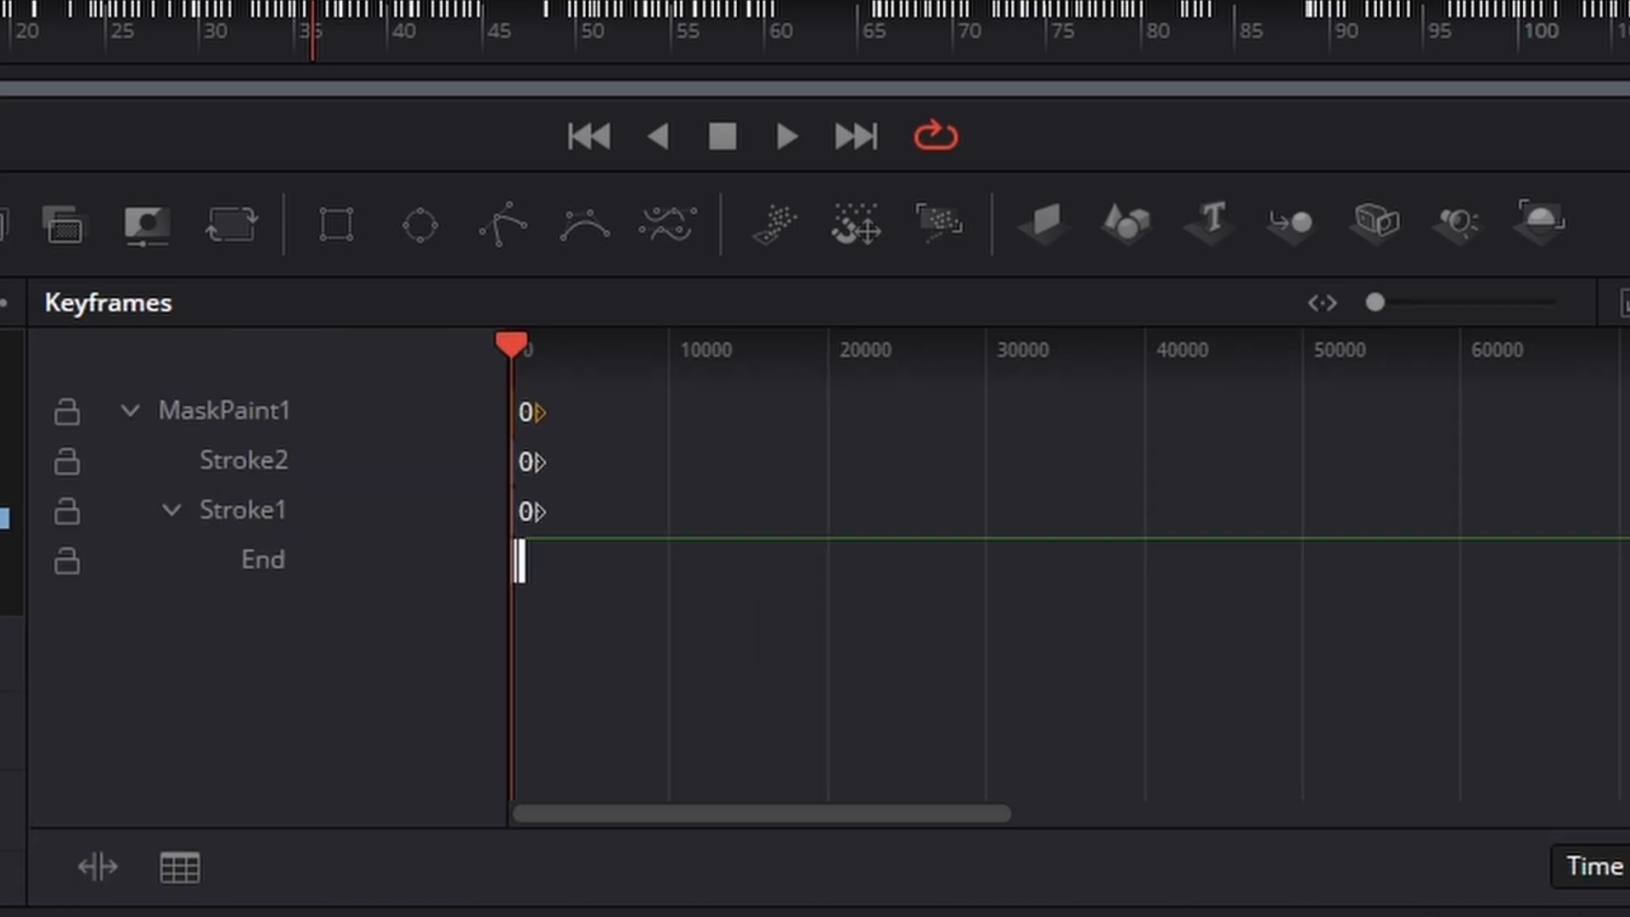
{"action": "left_click", "coordinate": [253, 564]}
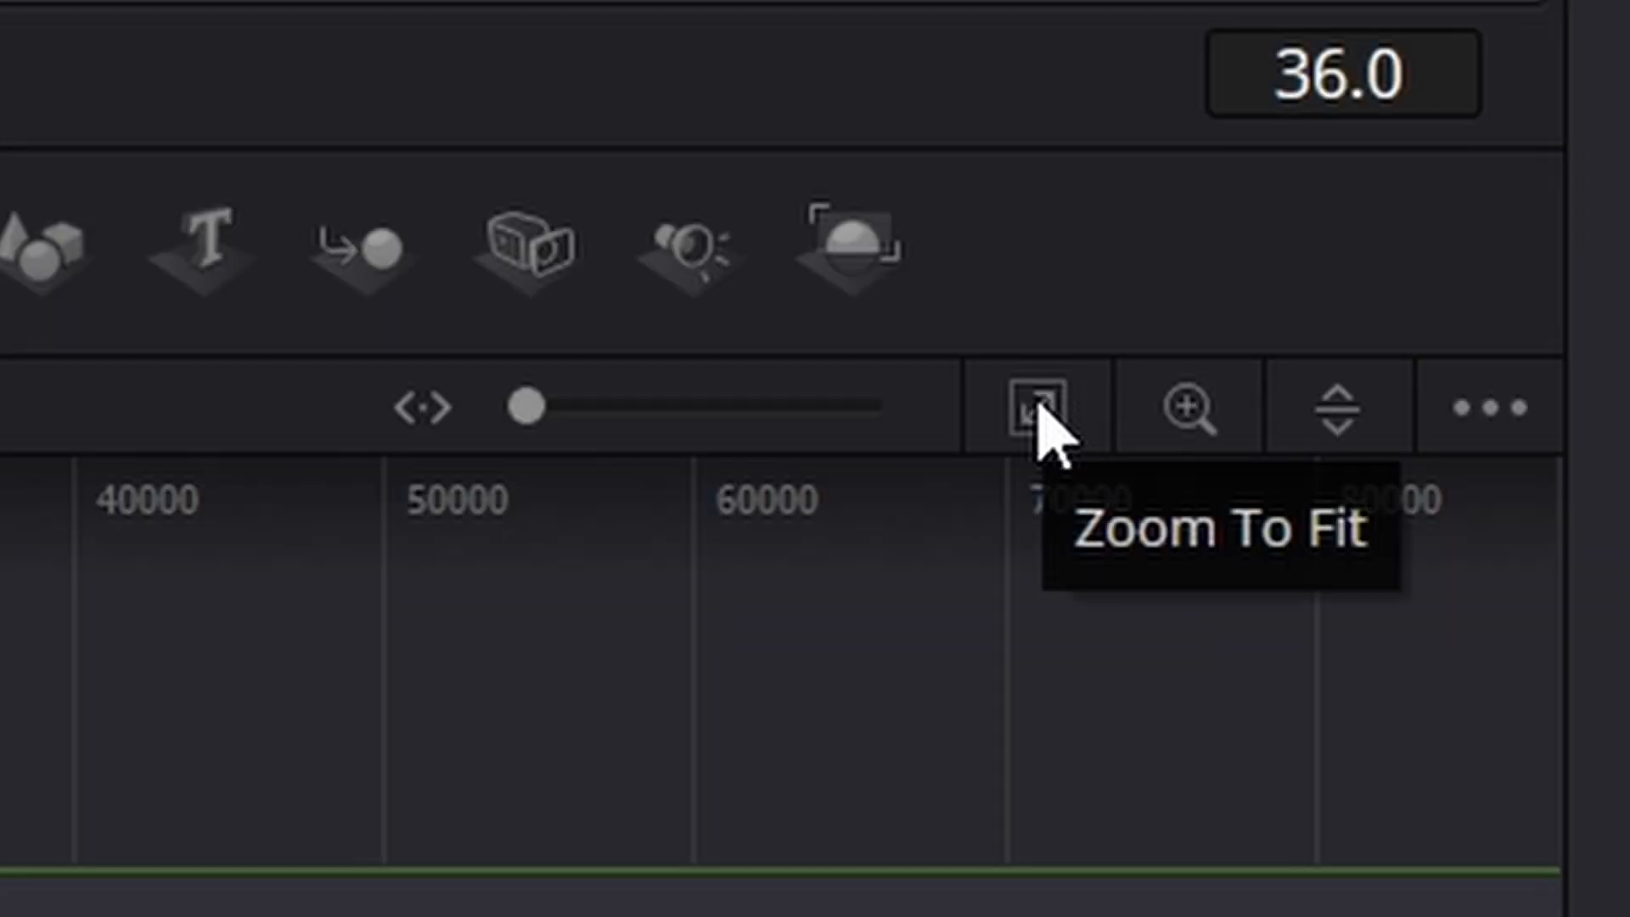
{"action": "left_click", "coordinate": [1045, 429]}
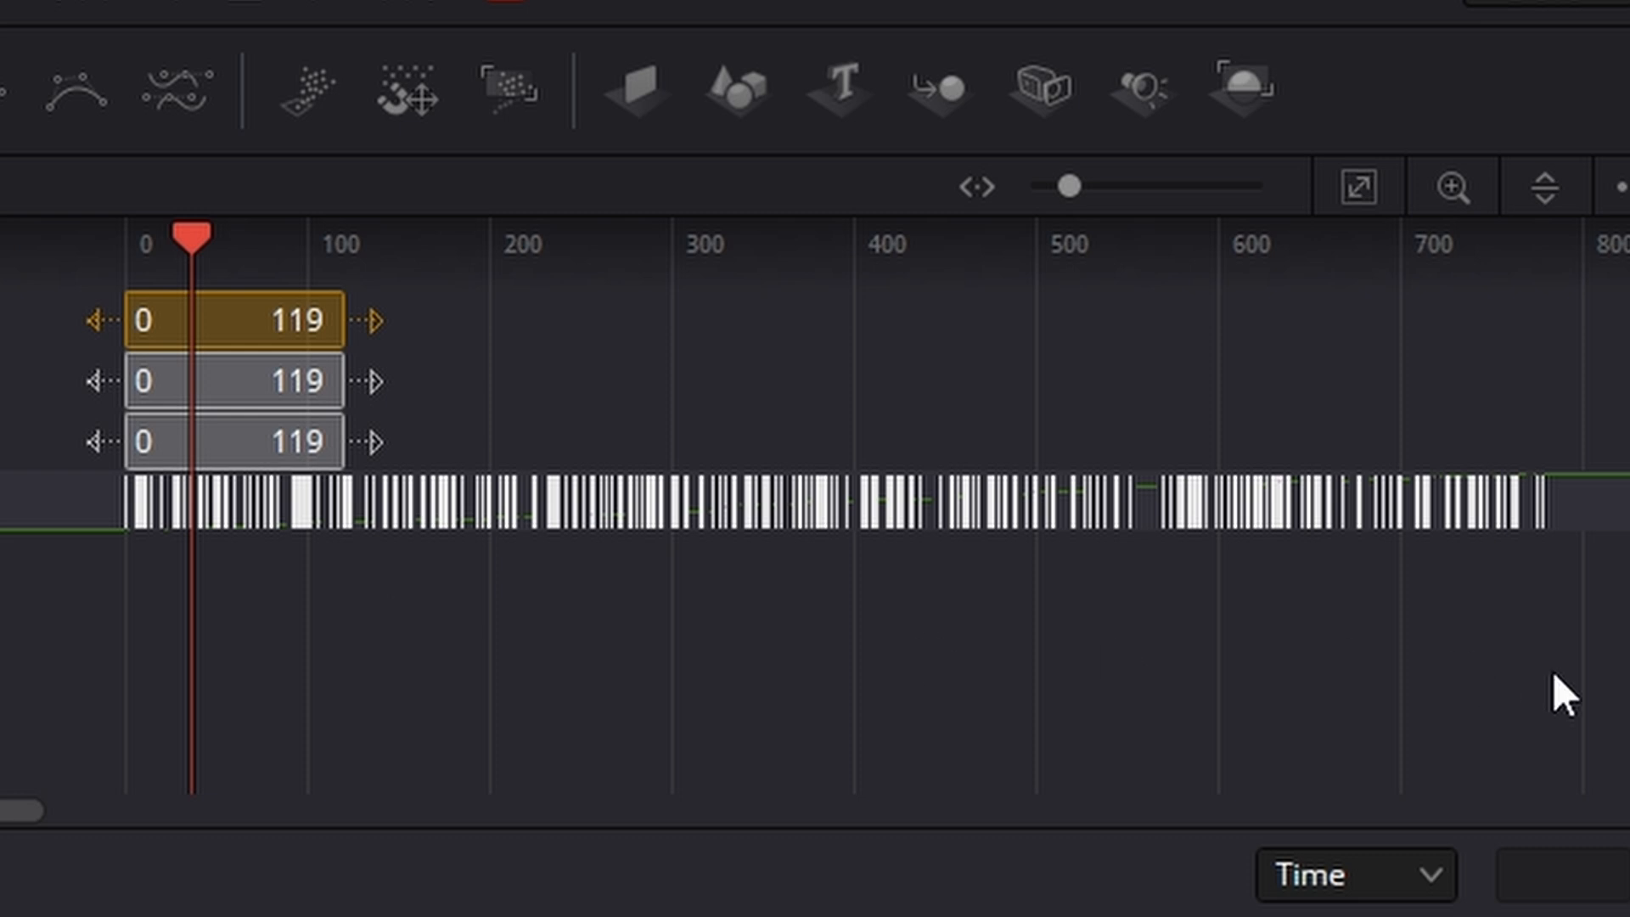
Step: Select all of Stroke1's End keyframes and time-stretch them so that they finish at about frame 44
{"action": "left_click_drag", "start_coordinate": [1581, 632], "coordinate": [98, 499]}
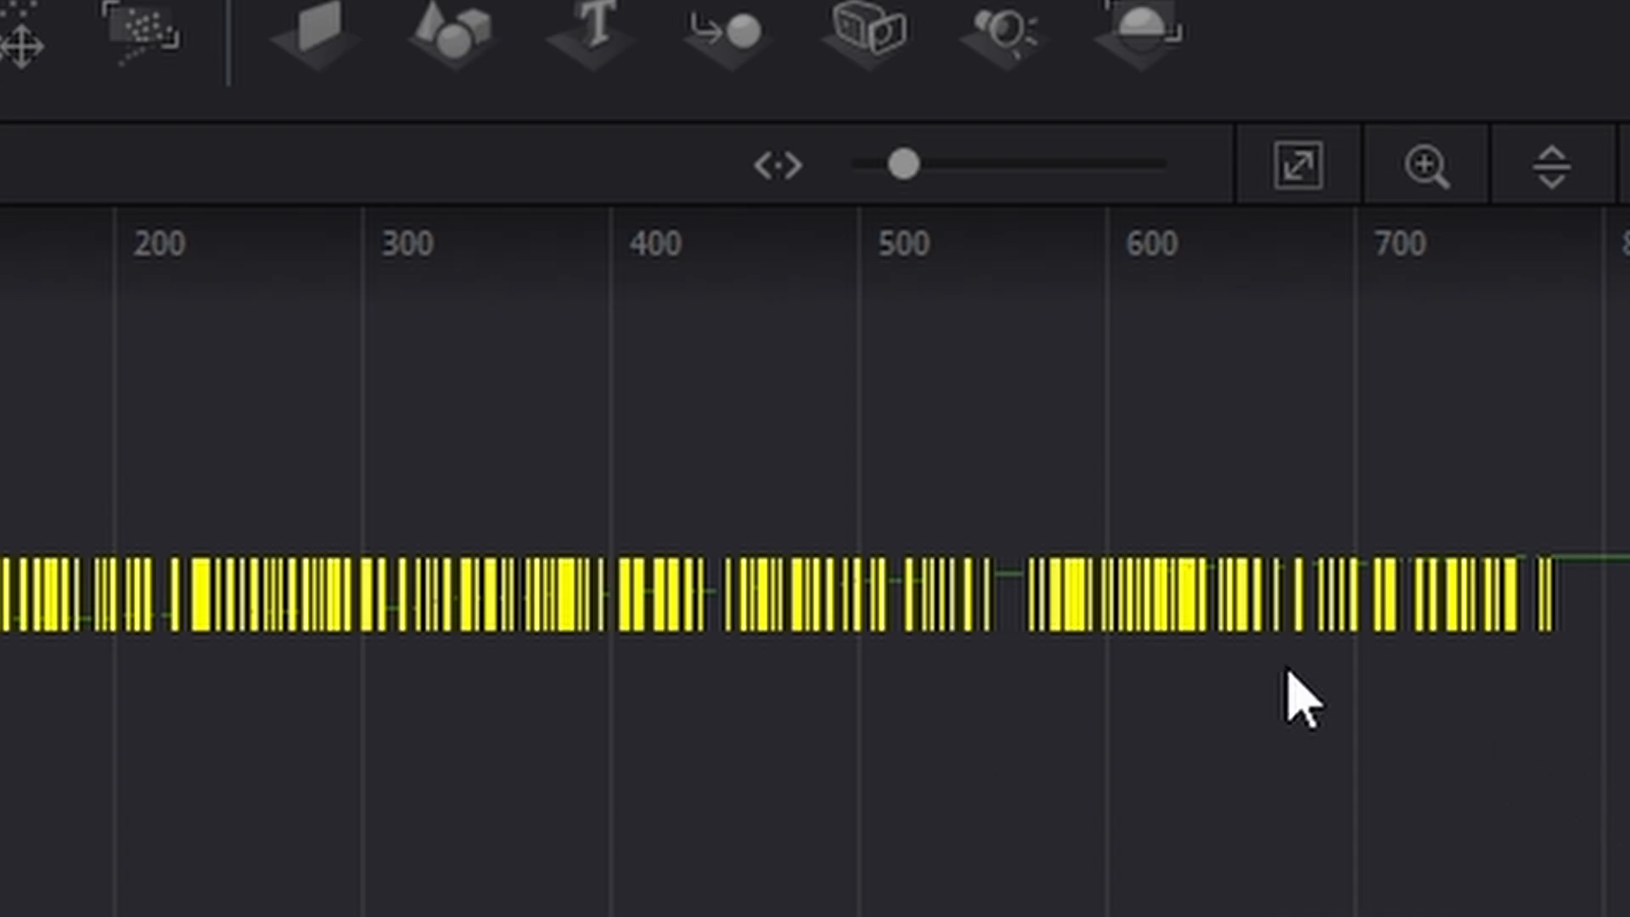
{"action": "right_click", "coordinate": [798, 590]}
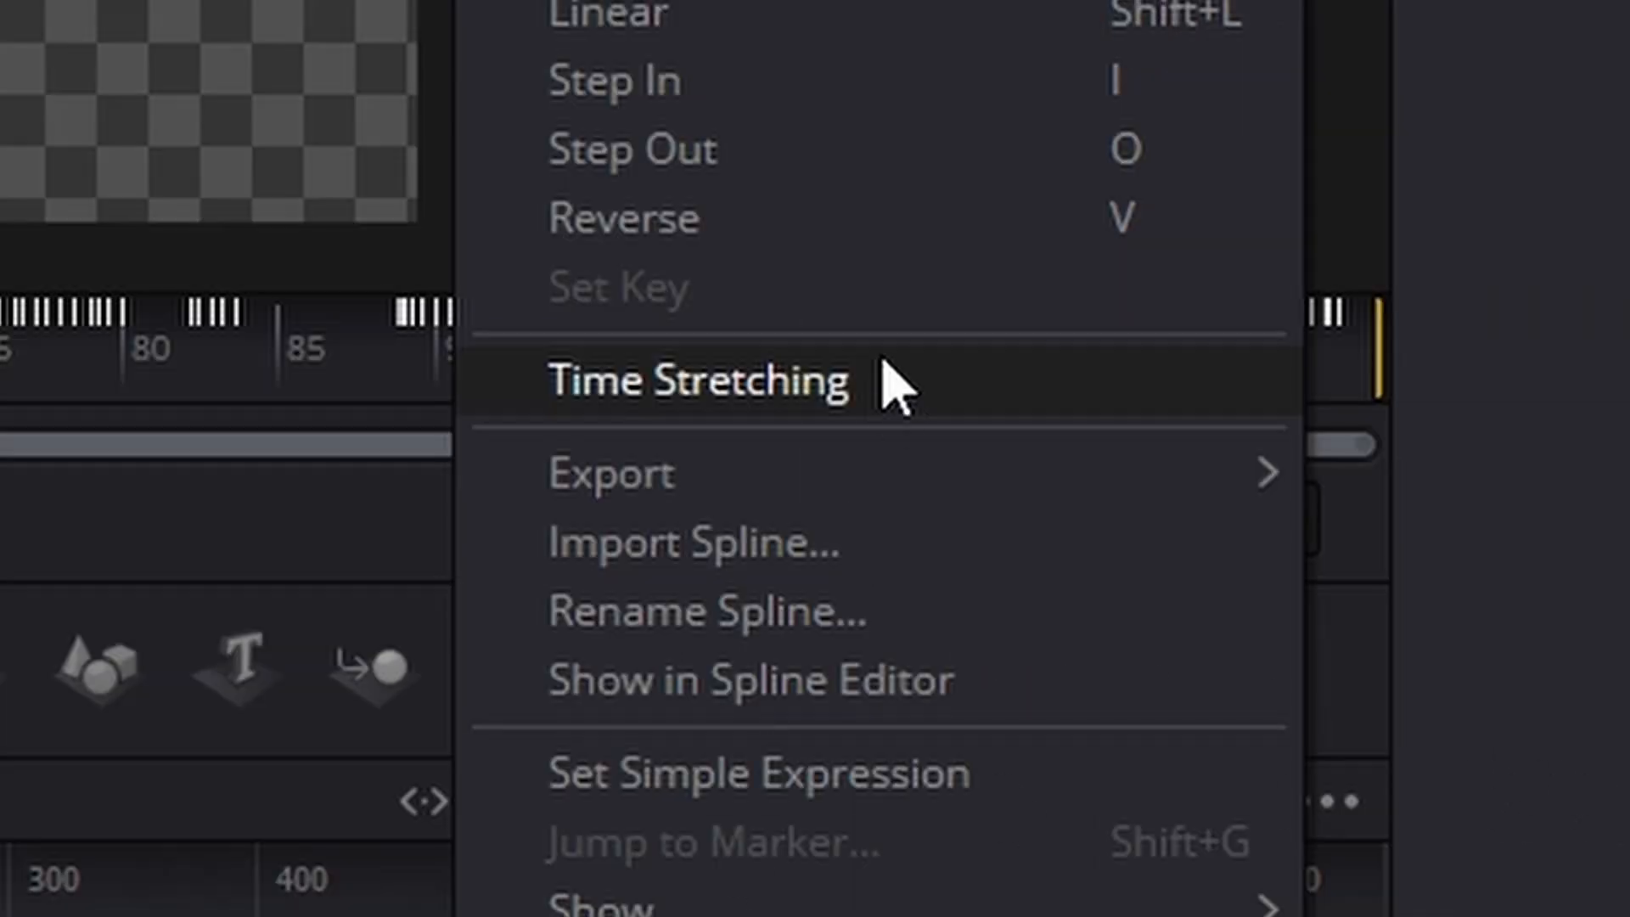
{"action": "left_click", "coordinate": [891, 387]}
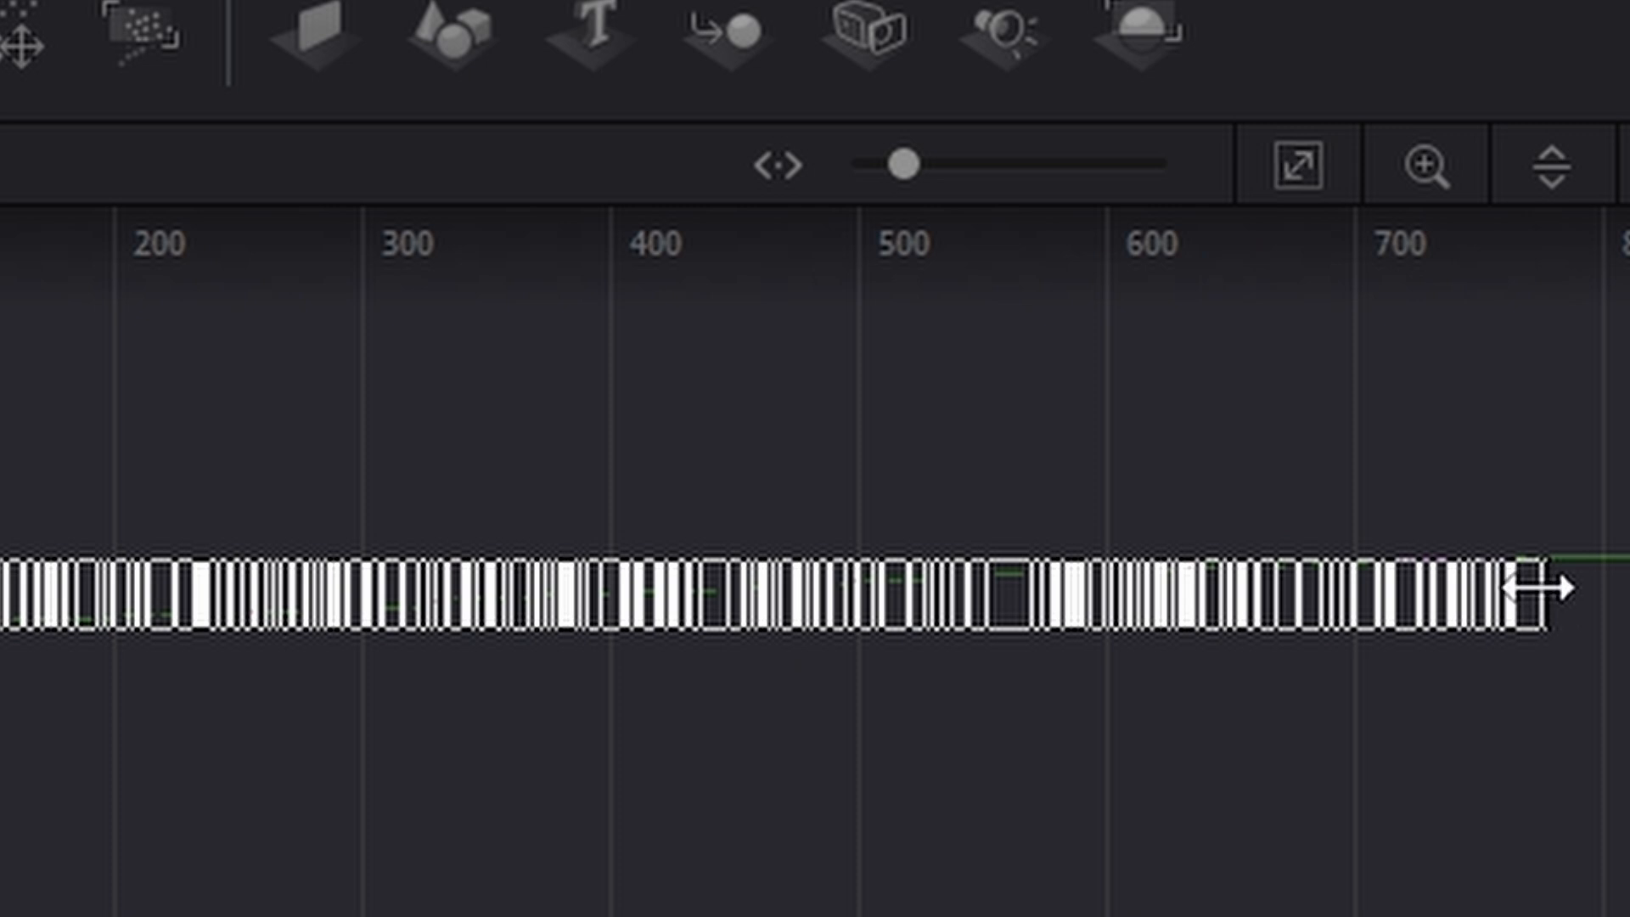
{"action": "left_click_drag", "start_coordinate": [1538, 588], "coordinate": [49, 632]}
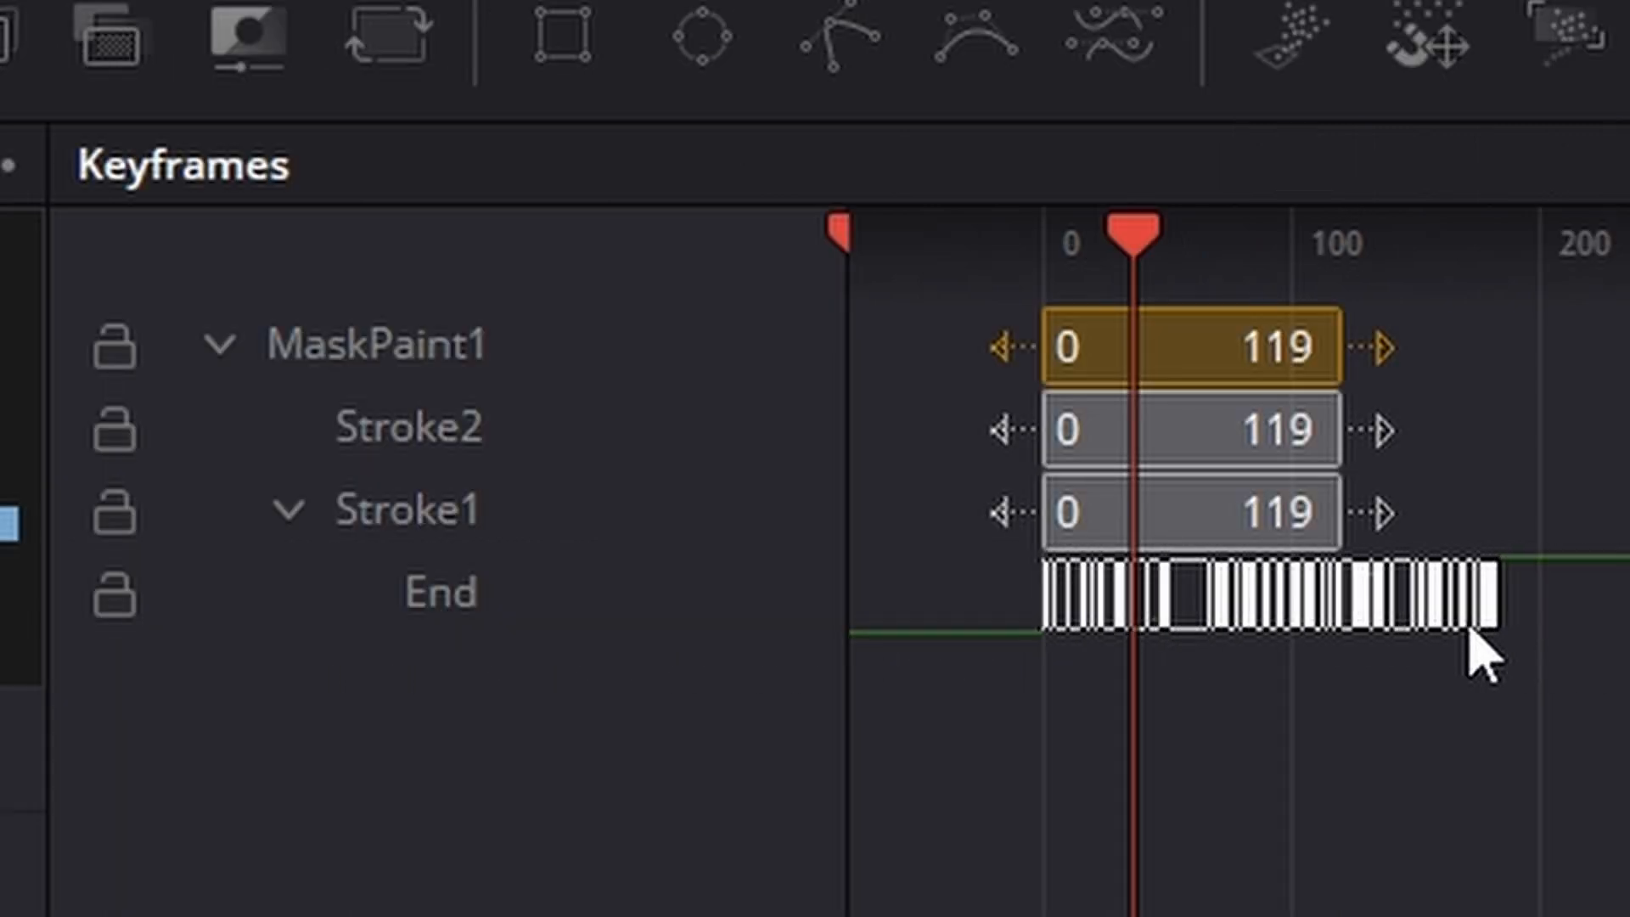
{"action": "left_click_drag", "start_coordinate": [1482, 653], "coordinate": [1092, 465]}
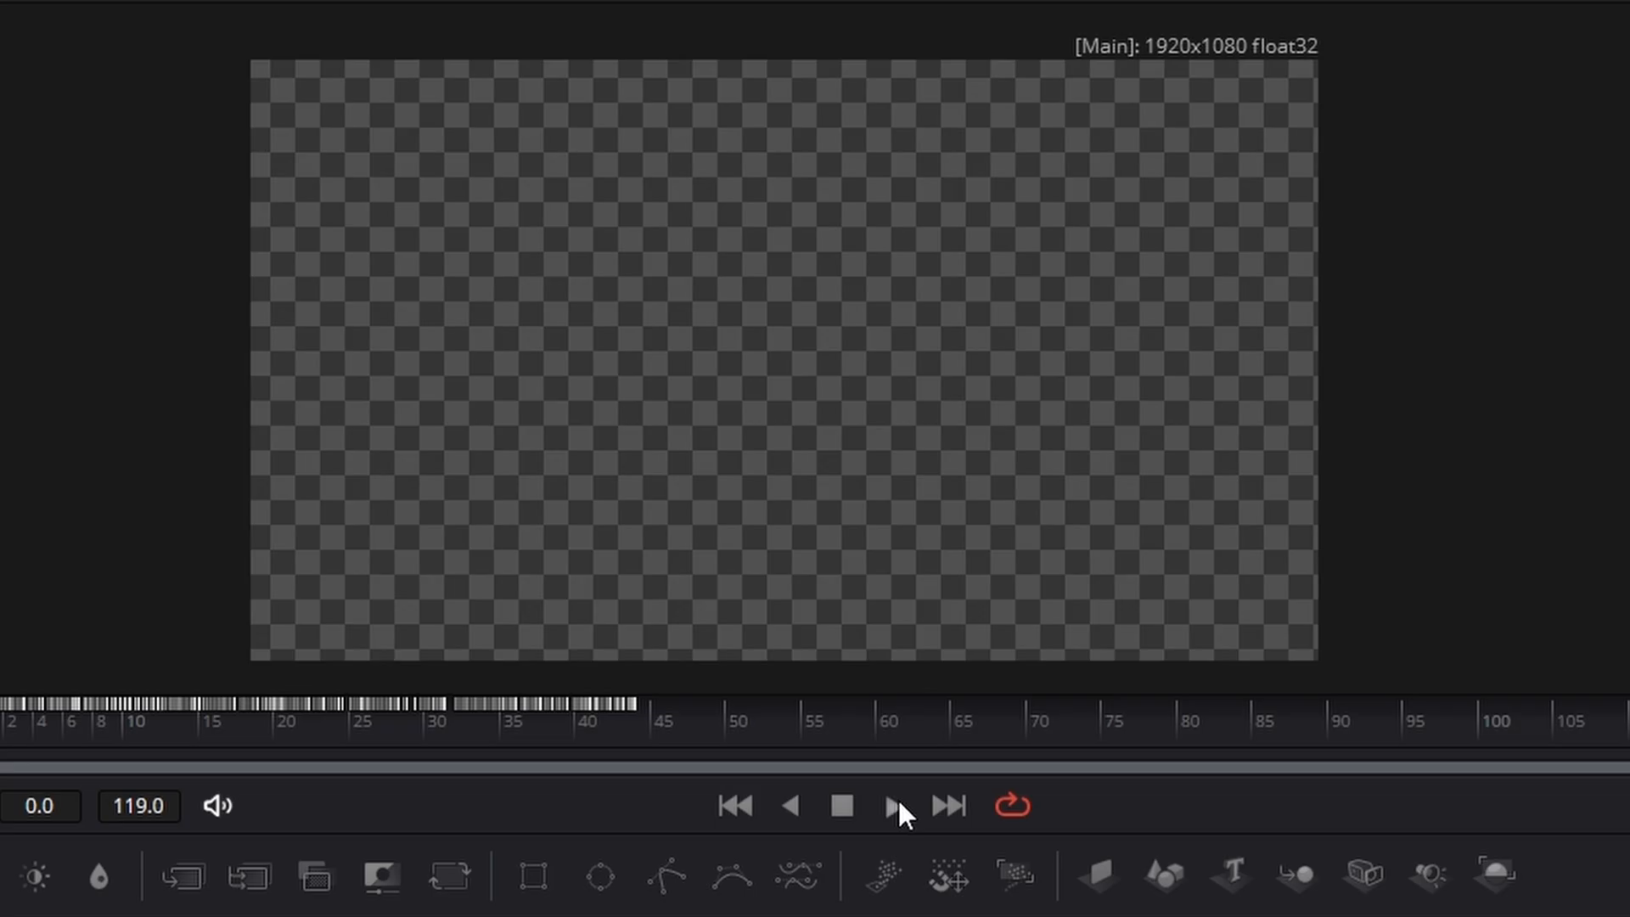
Step: Play back the shortened write-on animation, stop it and scrub through the written frames
{"action": "left_click", "coordinate": [775, 657]}
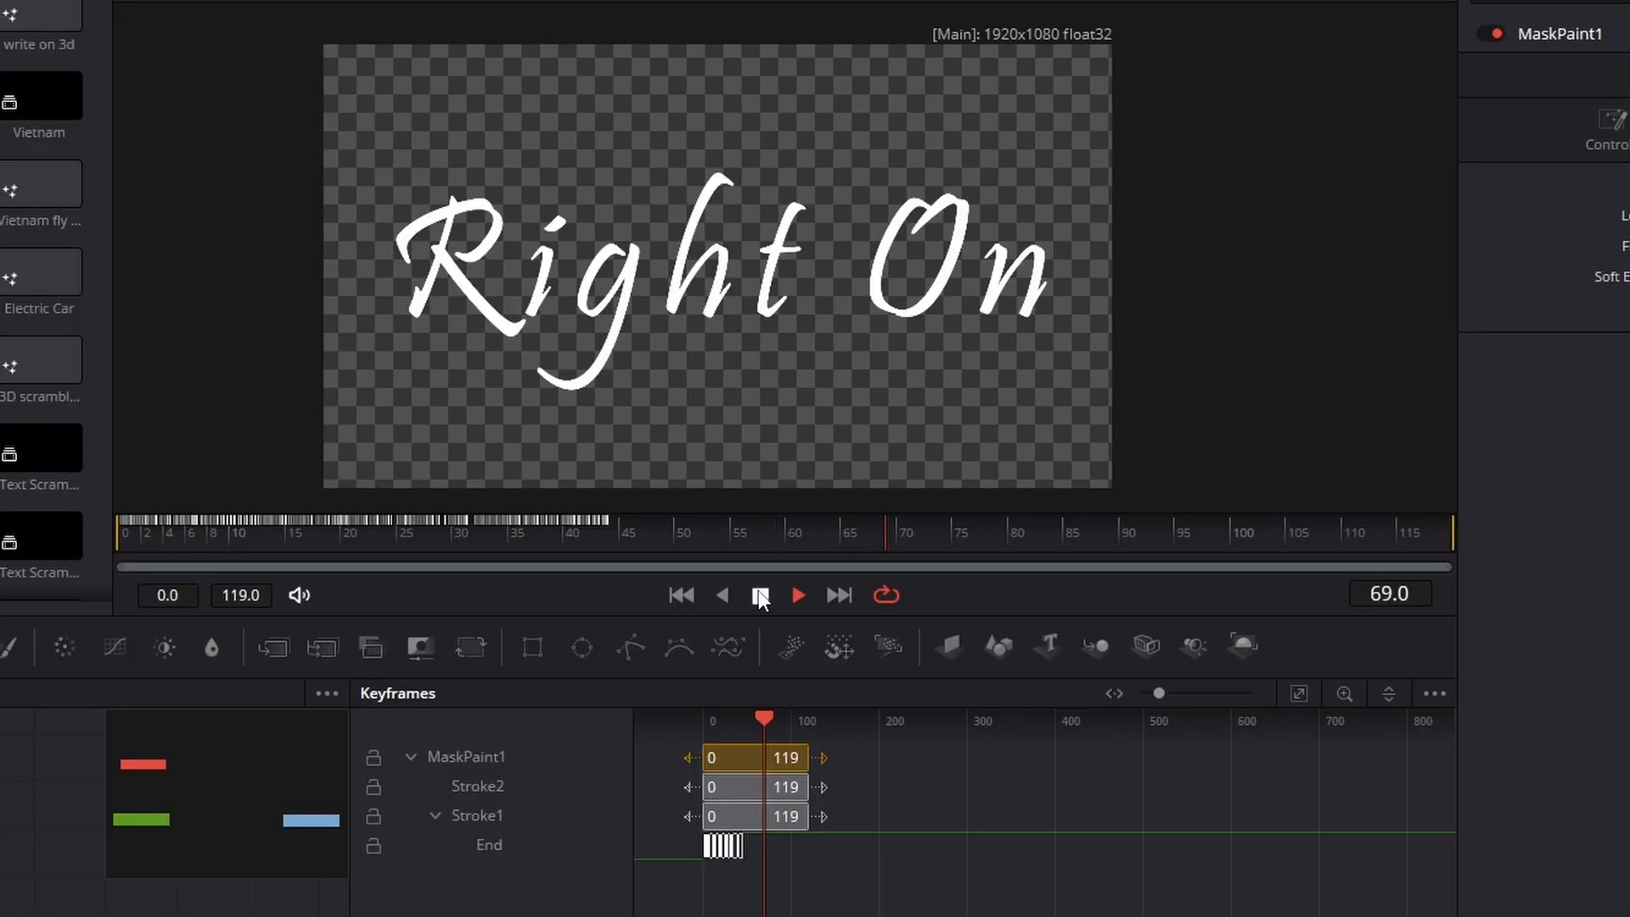
{"action": "left_click", "coordinate": [840, 806]}
{"action": "left_click_drag", "start_coordinate": [749, 516], "coordinate": [118, 533]}
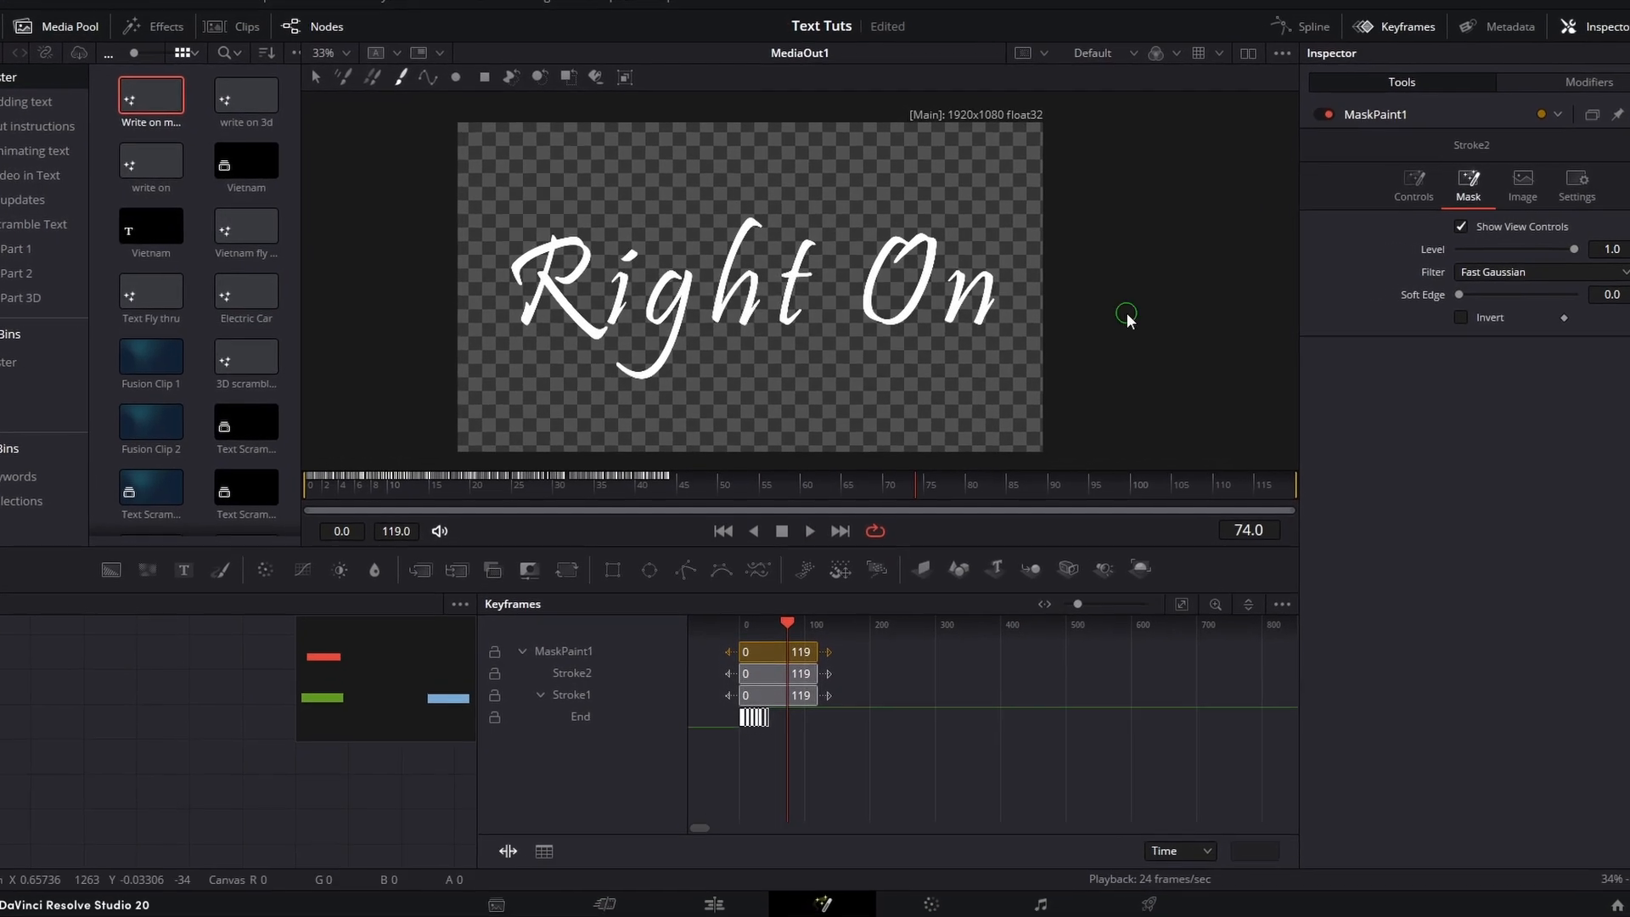
Step: Open the Spline editor alongside the Keyframes editor
{"action": "left_click", "coordinate": [1307, 20]}
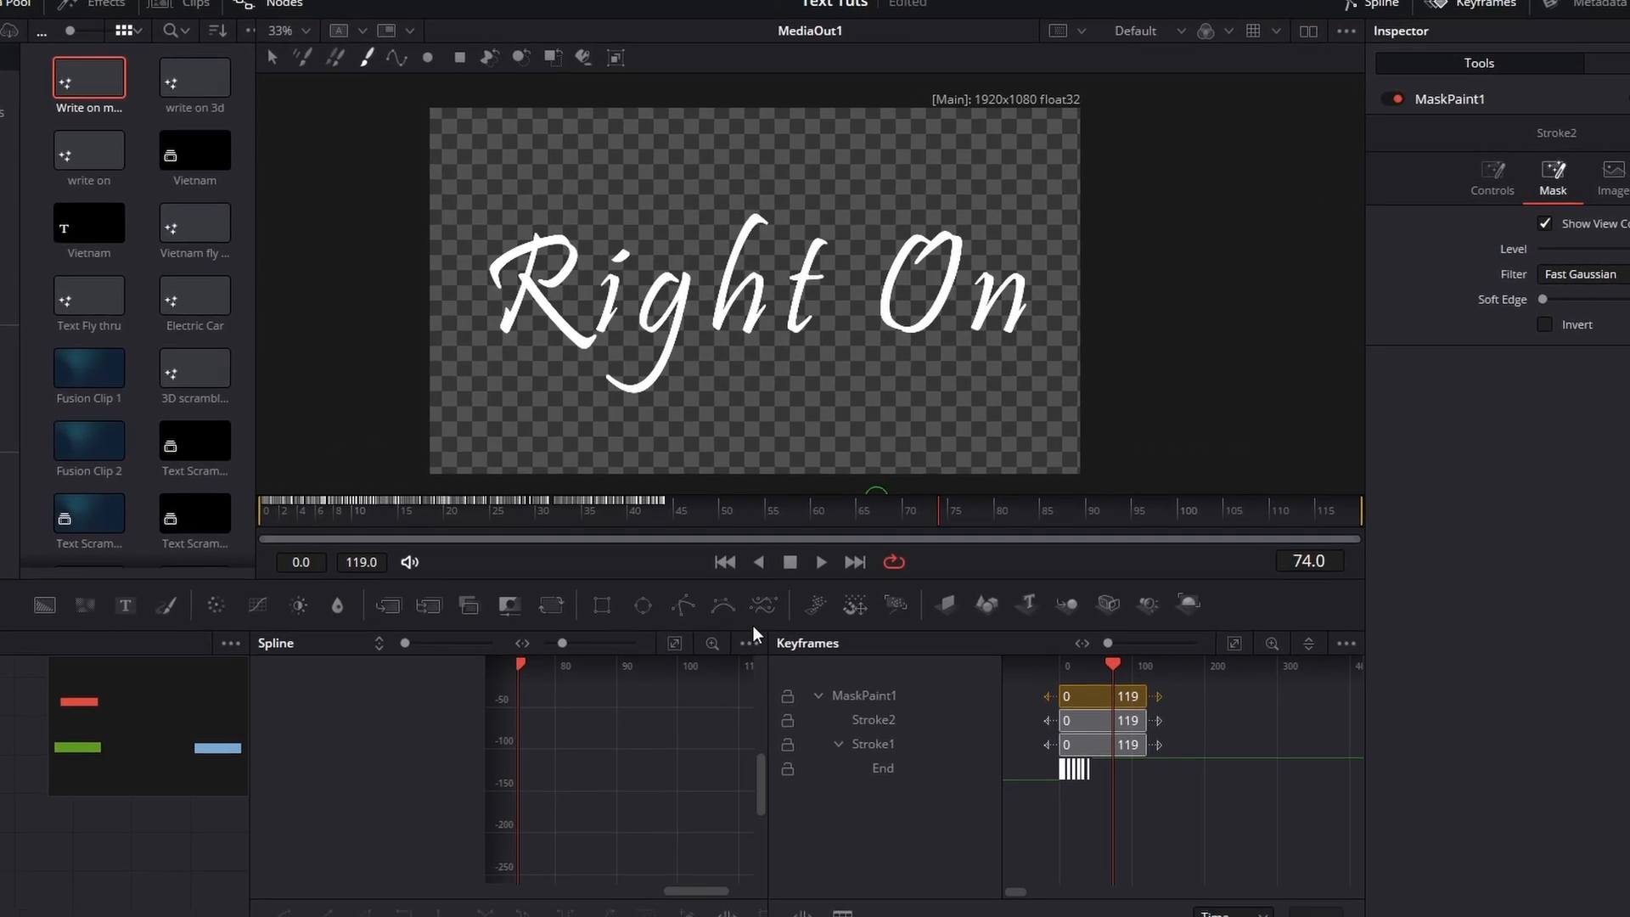